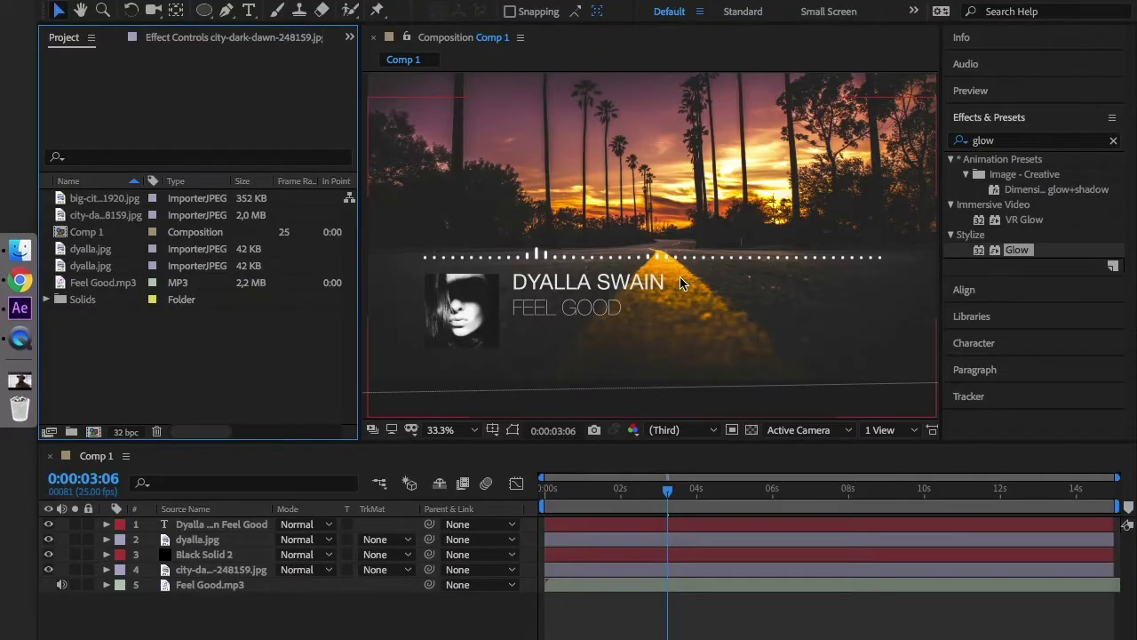
Step: Create a new 1920×1080, 25 fps, 15-second composition named Spectrum
right_click(138, 366)
click(171, 375)
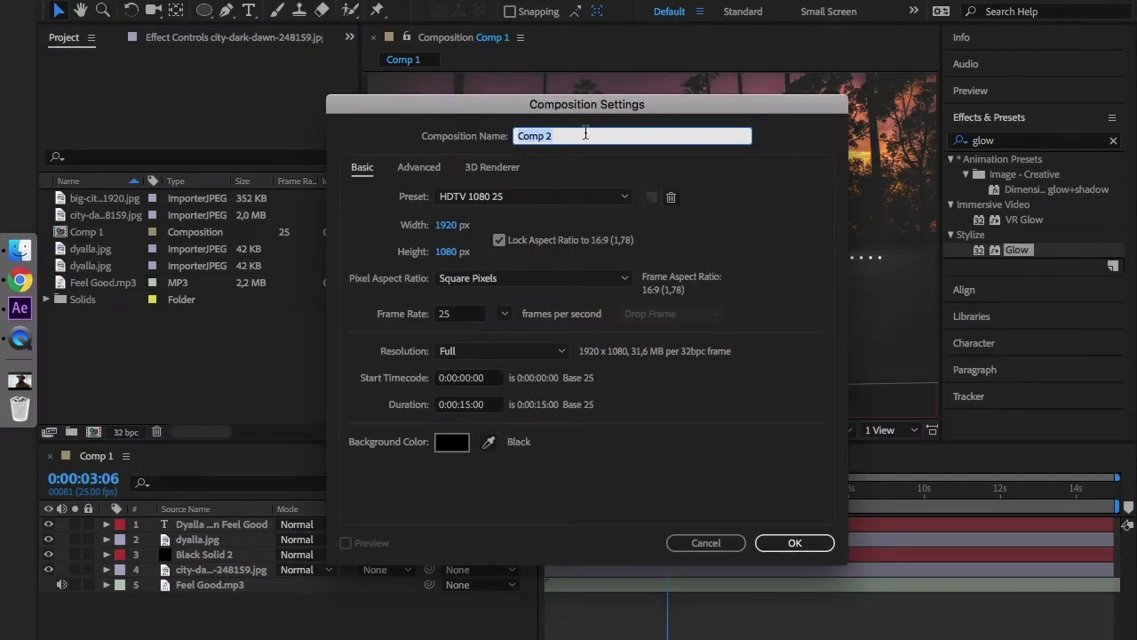
text(Spectrum)
click(799, 367)
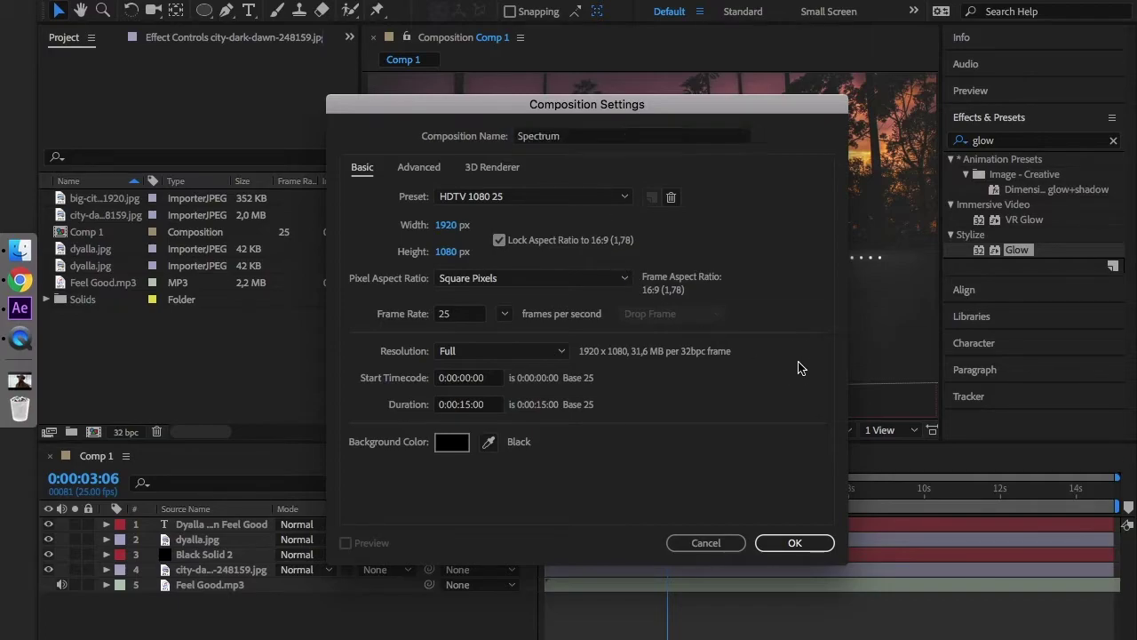
click(807, 542)
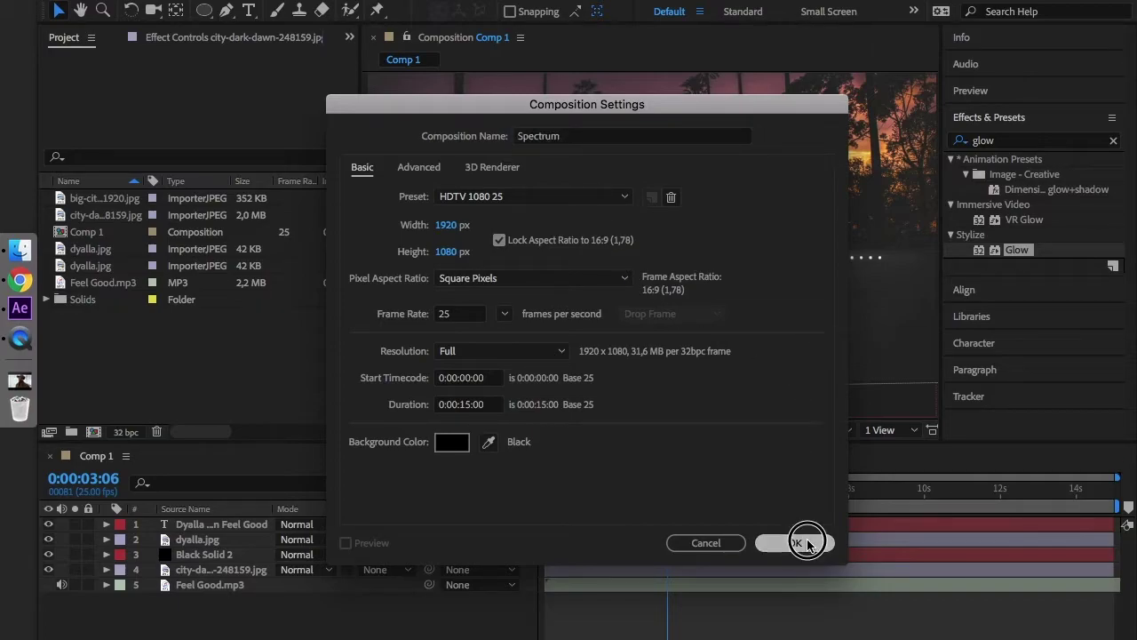
Step: Add Feel Good.mp3 and city-dark-dawn-248159.jpg to the Spectrum timeline
drag(82, 282, 173, 561)
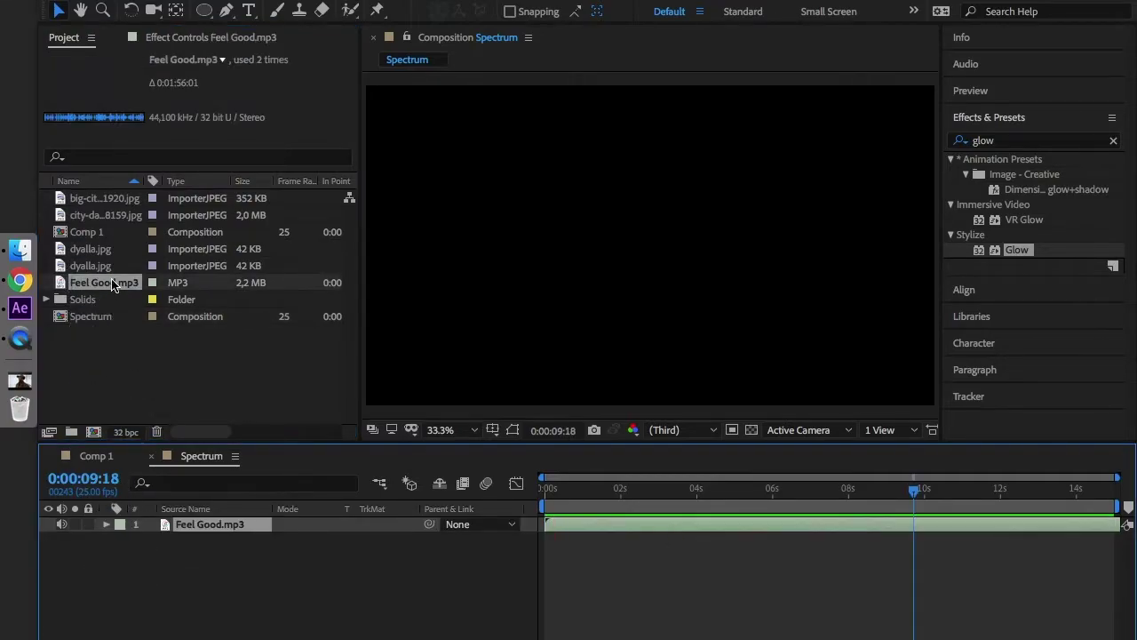
drag(142, 188, 204, 190)
click(149, 222)
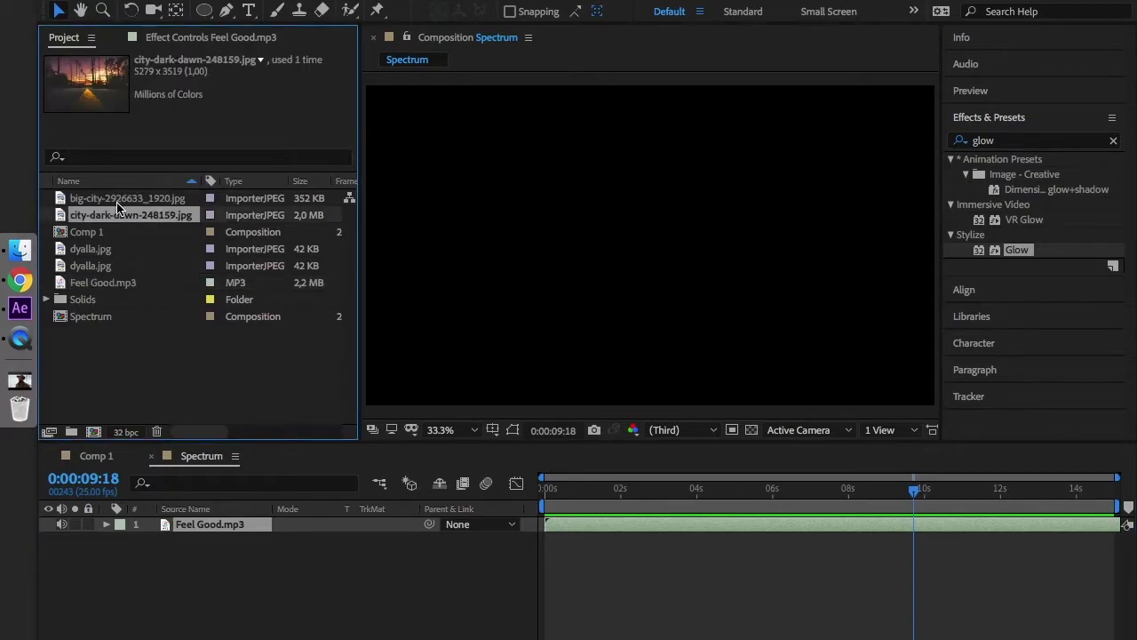
drag(129, 509, 122, 527)
scroll(593, 253, down, 2)
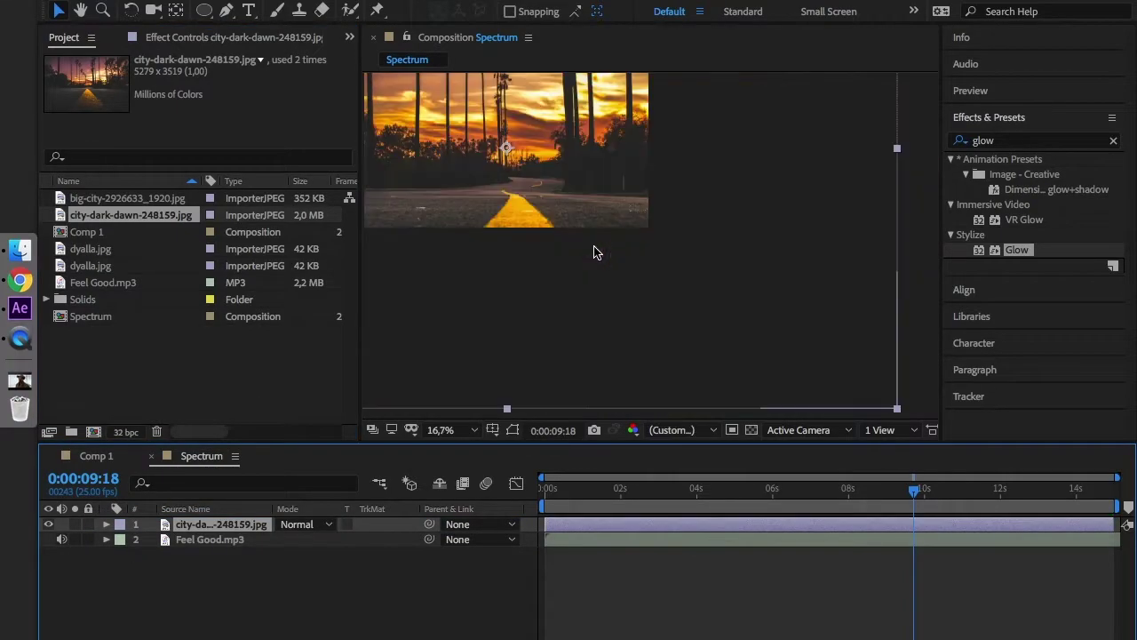
Step: Fit the sunset road photo to the composition and enlarge it to about 44%
key(h)
click(589, 200)
drag(589, 200, 728, 297)
key(v)
key(s)
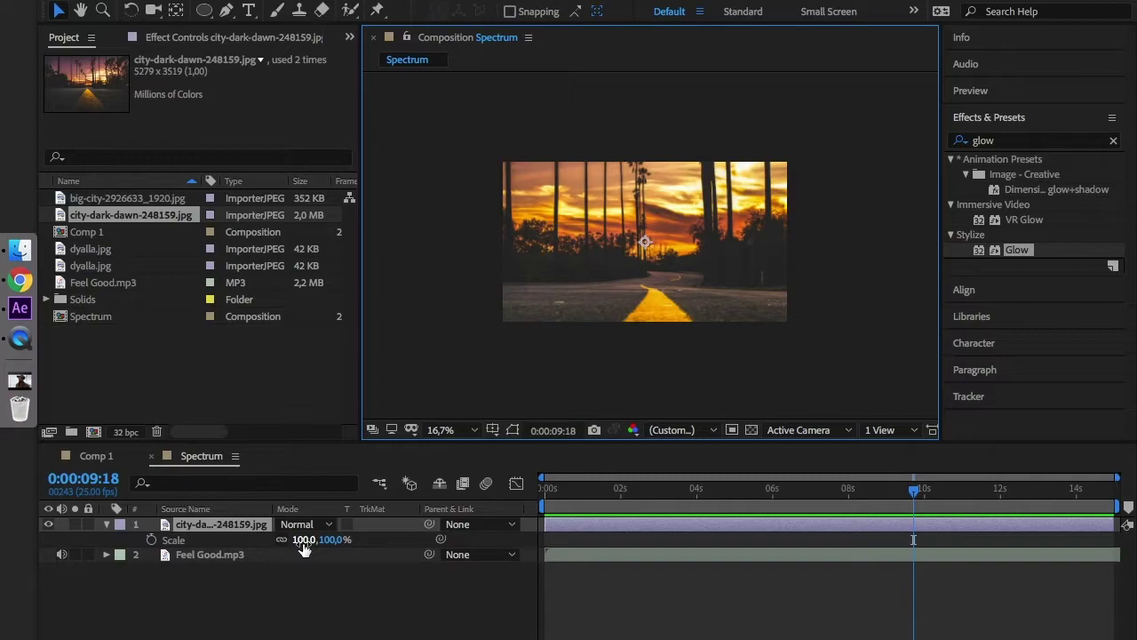
key(ctrl+alt+f)
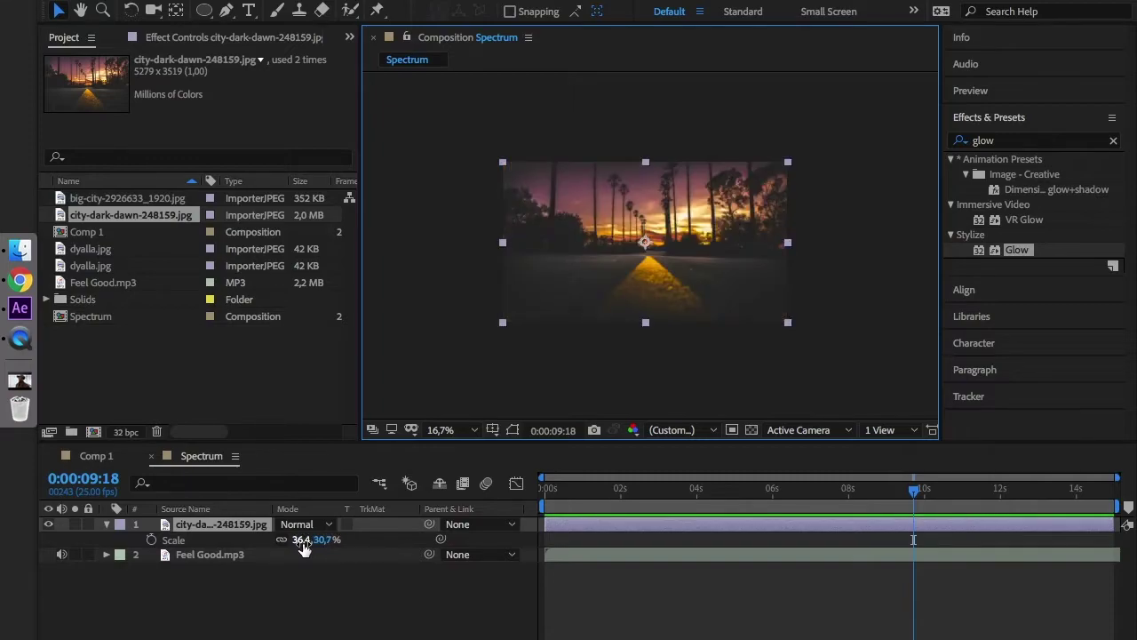
drag(302, 548, 310, 548)
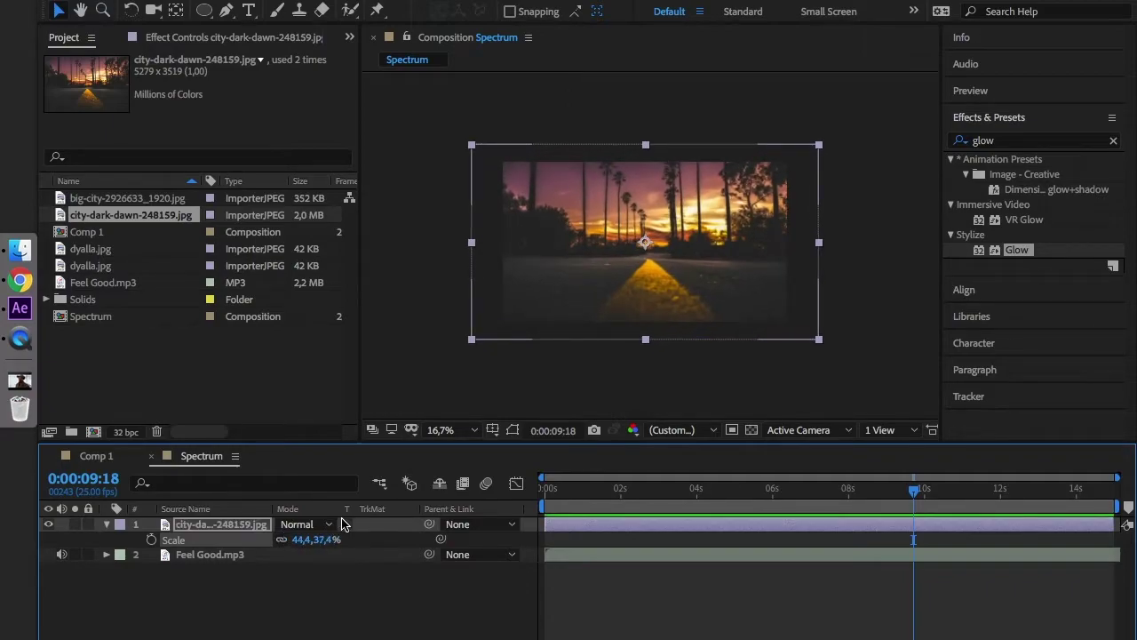
Step: Rotate the photo to -1° and set its scale to 38%
key(r)
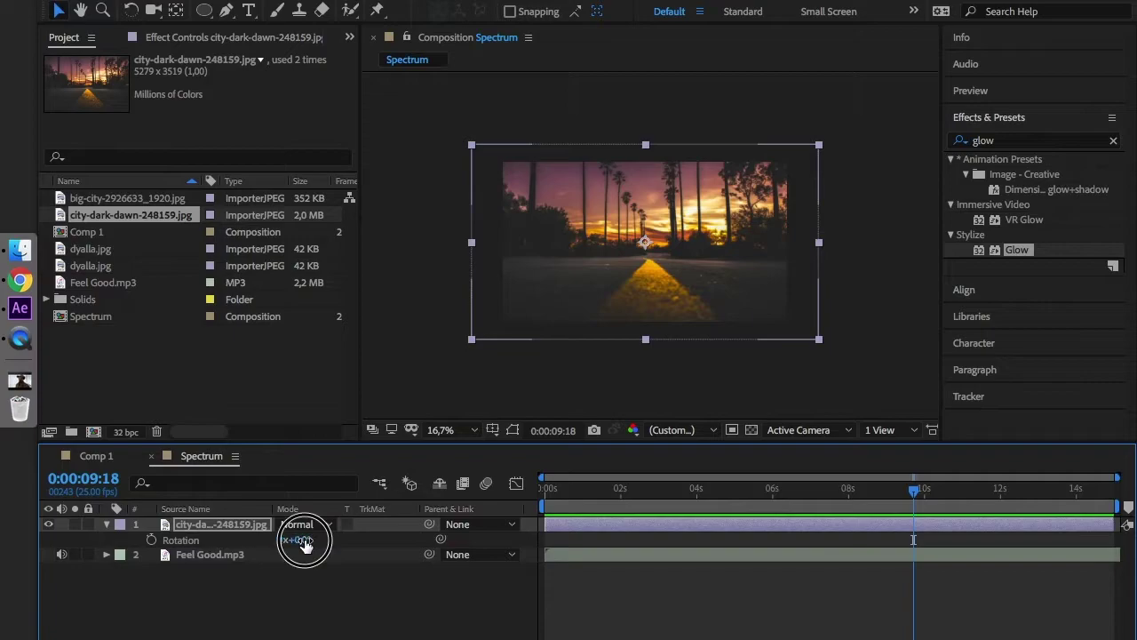
click(305, 539)
text(-1)
key(Return)
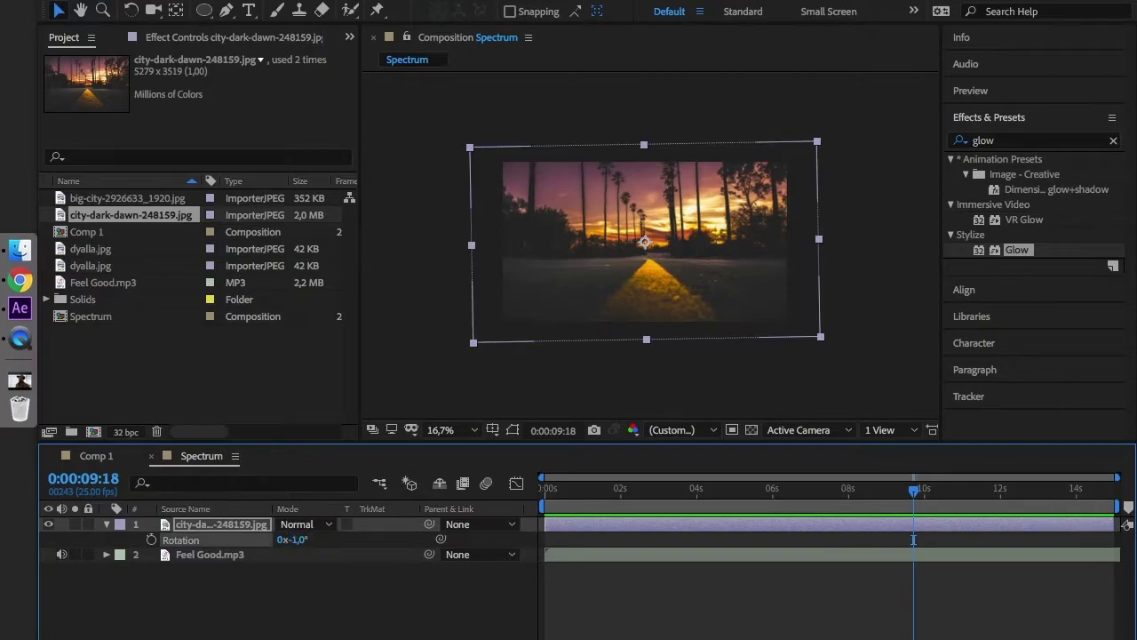
key(s)
click(304, 539)
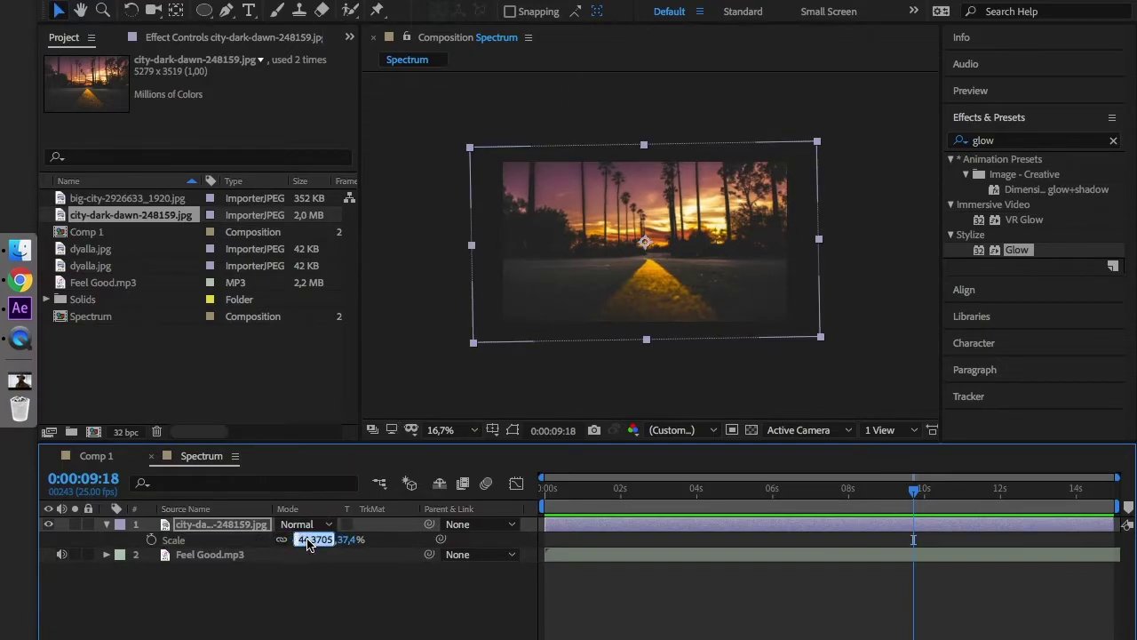
text(38)
key(Return)
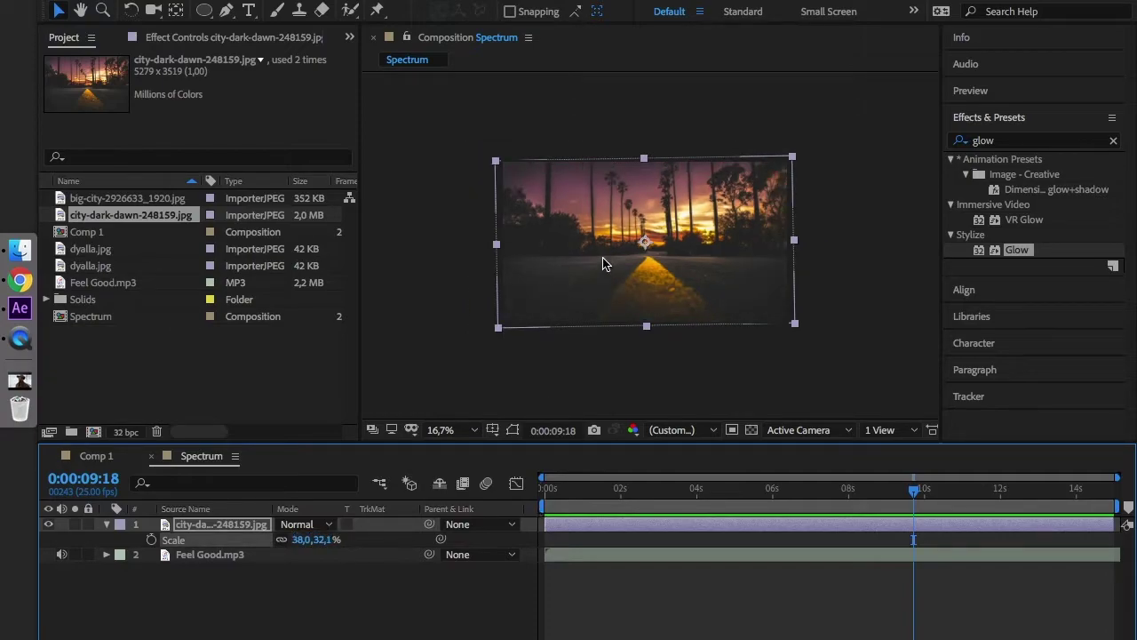
scroll(599, 264, up, 2)
key(h)
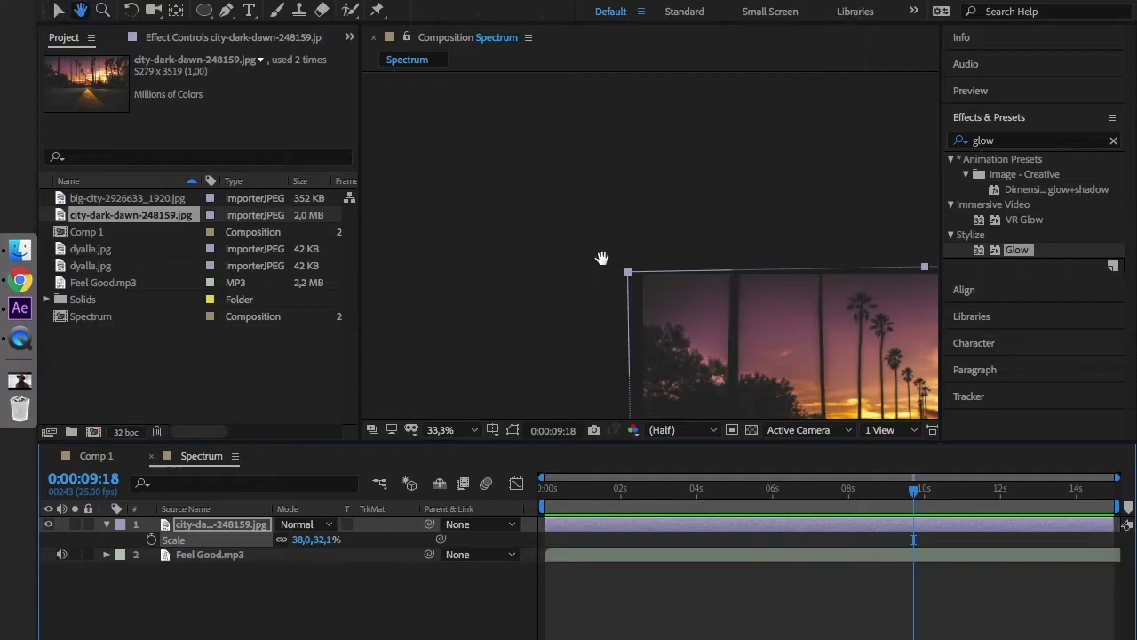
drag(601, 261, 395, 69)
drag(643, 147, 594, 148)
Step: Create a black solid layer named Spectrum analyzer above the photo
key(v)
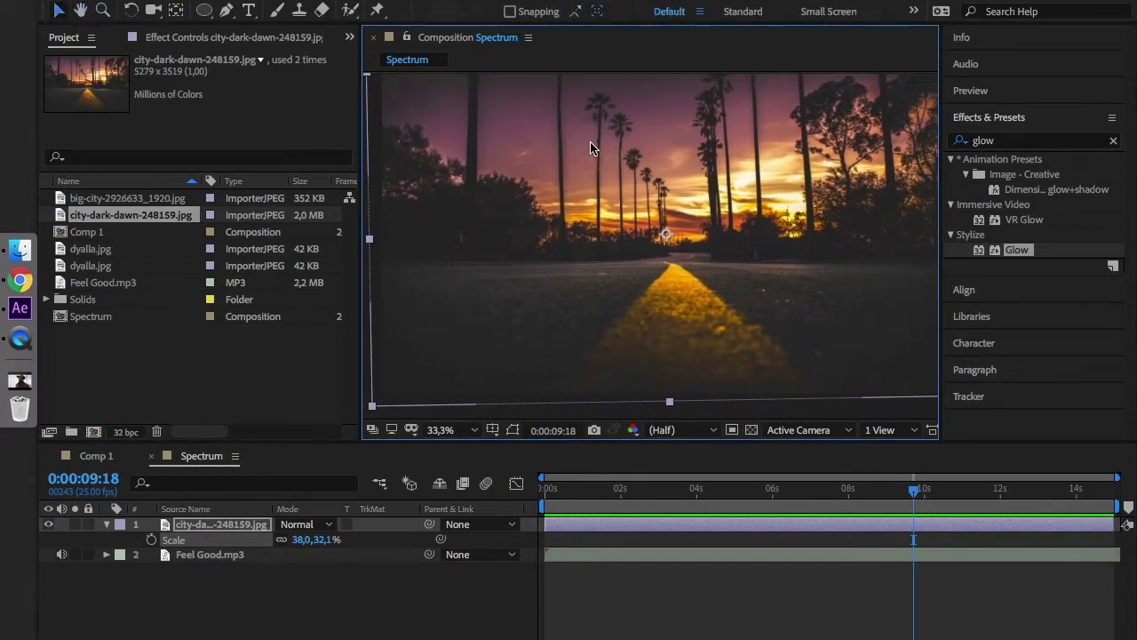
click(361, 288)
drag(361, 289, 339, 293)
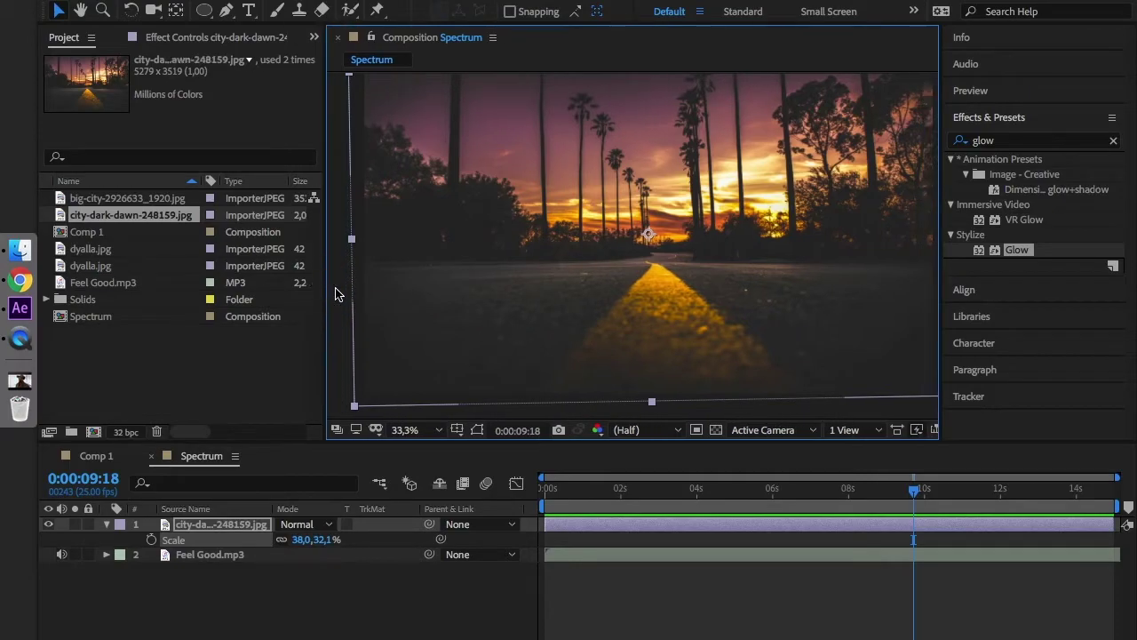
click(107, 531)
click(106, 528)
right_click(121, 601)
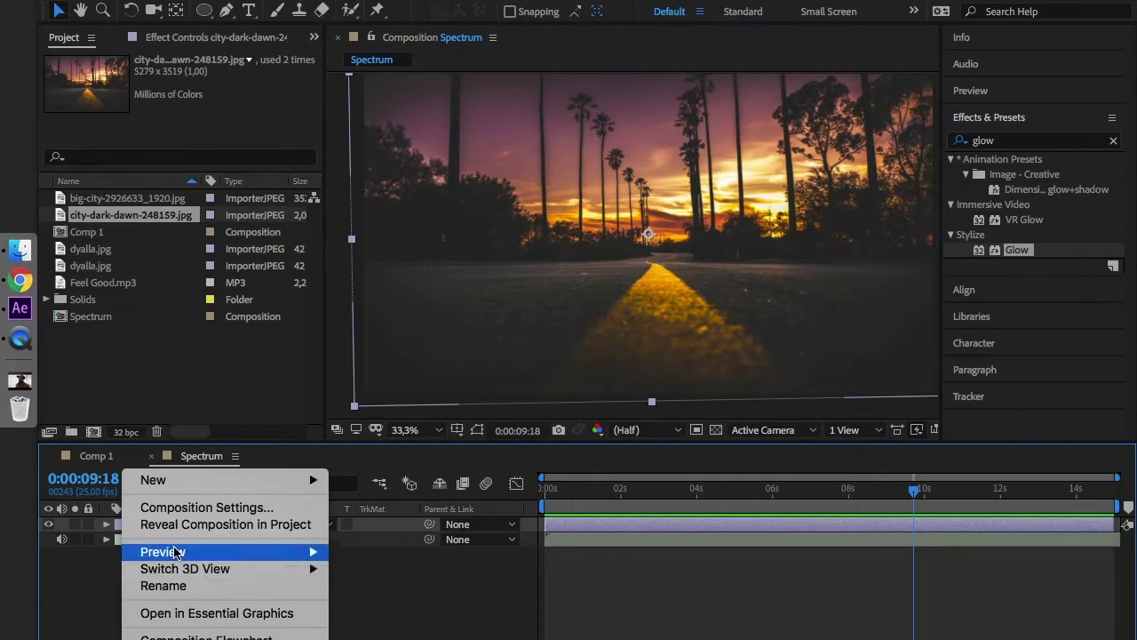
mouse_move(222, 479)
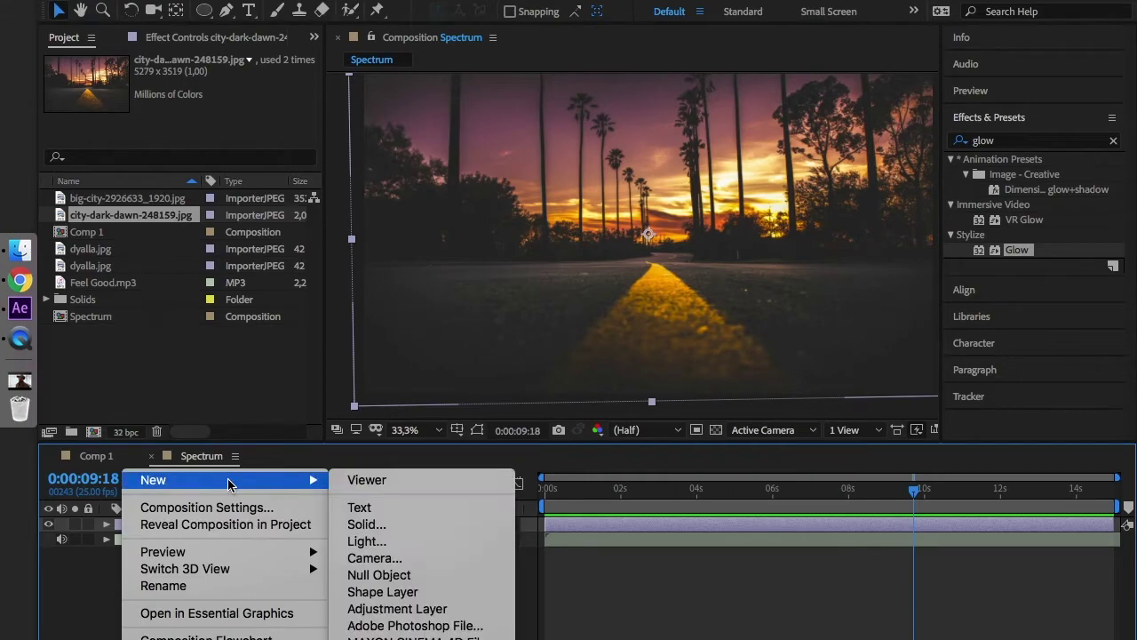
click(363, 526)
text(Spectrum analyzer)
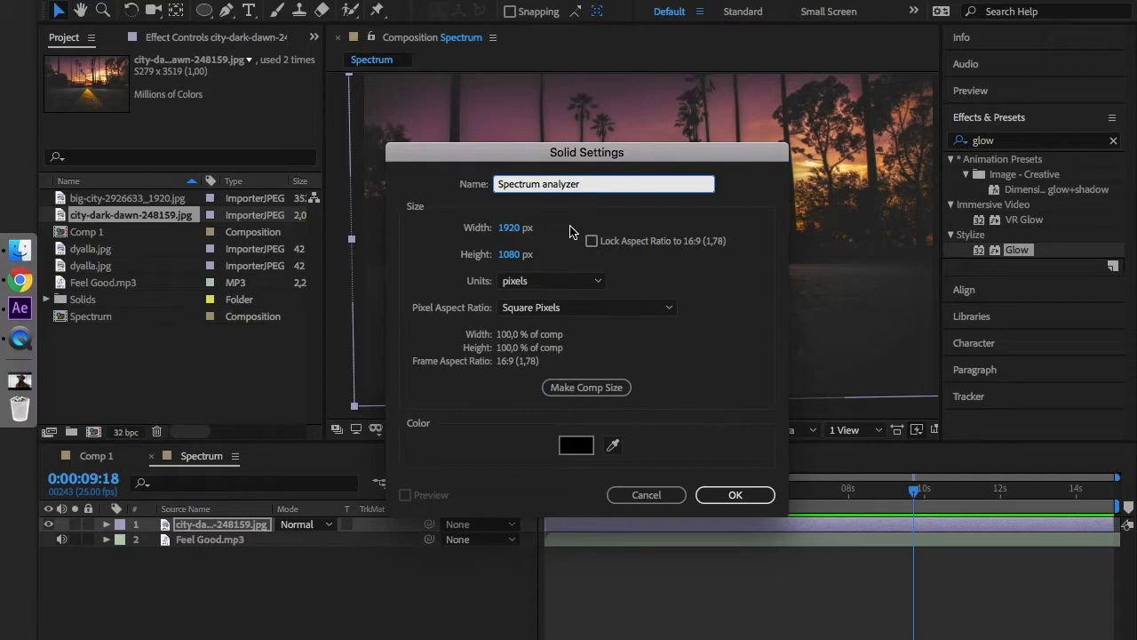
click(746, 496)
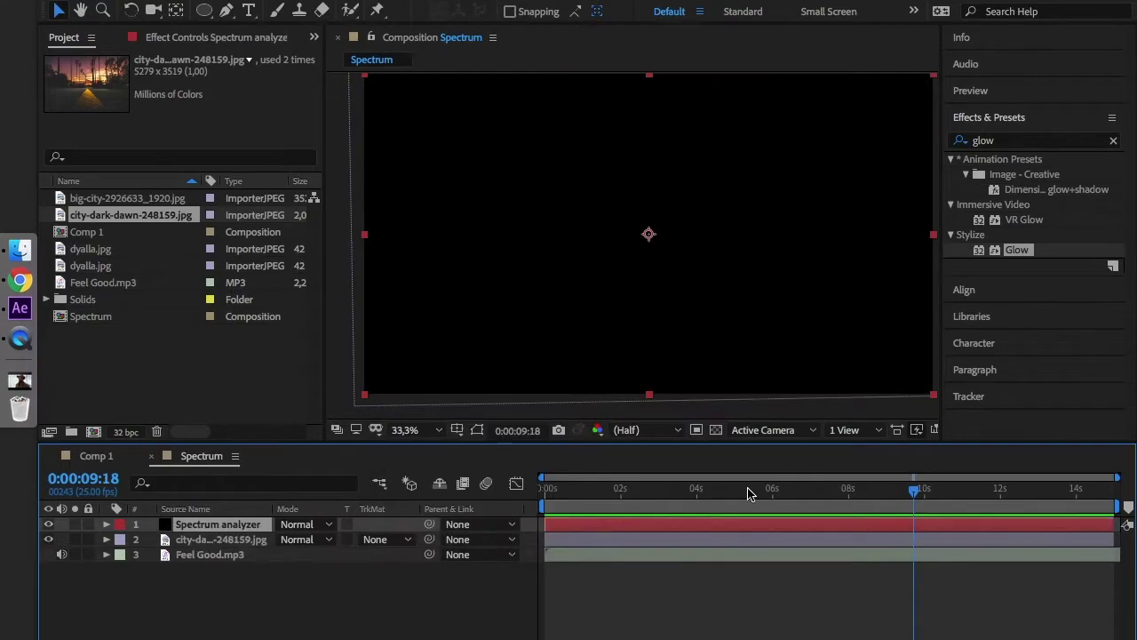
Step: Search Effects & Presets for 'spect' and apply Audio Spectrum to the solid
click(1007, 141)
key(BackSpace)
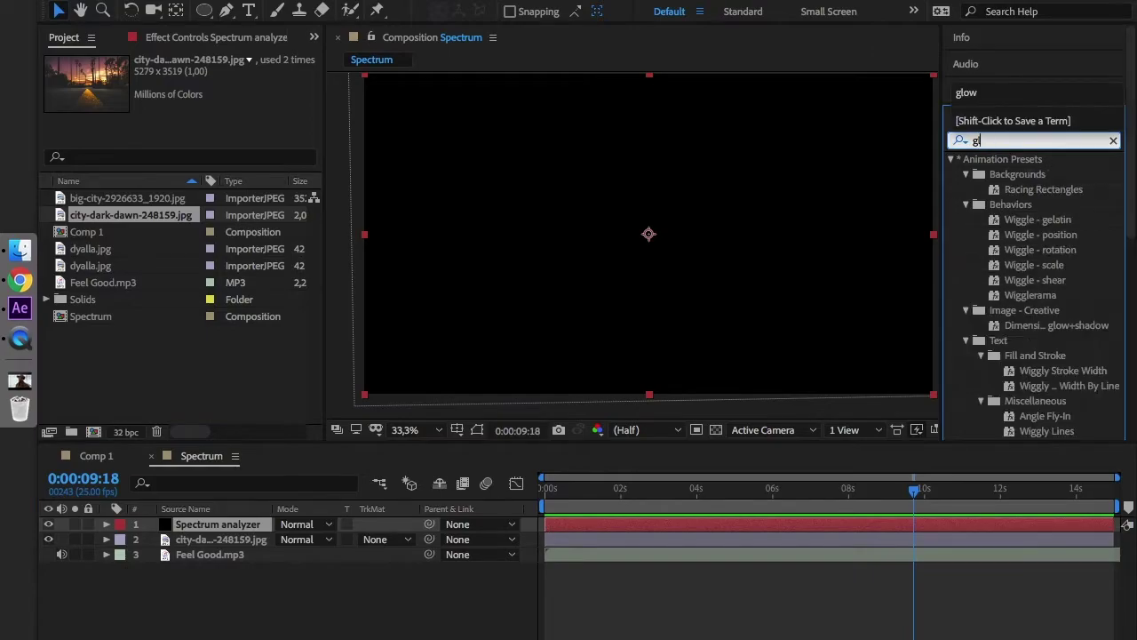
text(spectru)
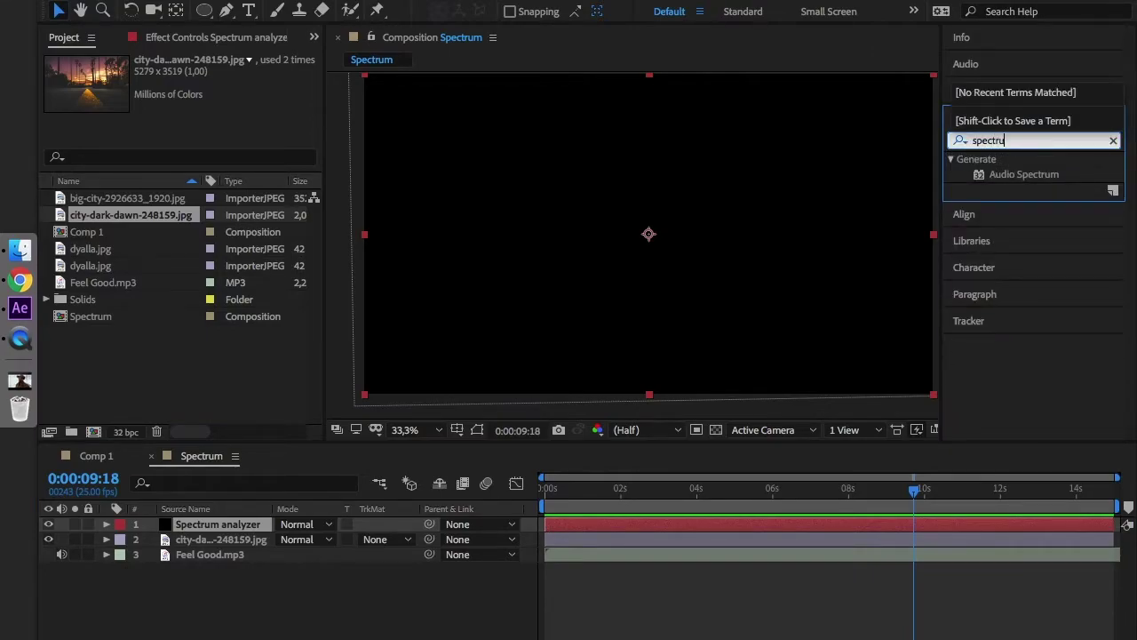
drag(1023, 175, 191, 524)
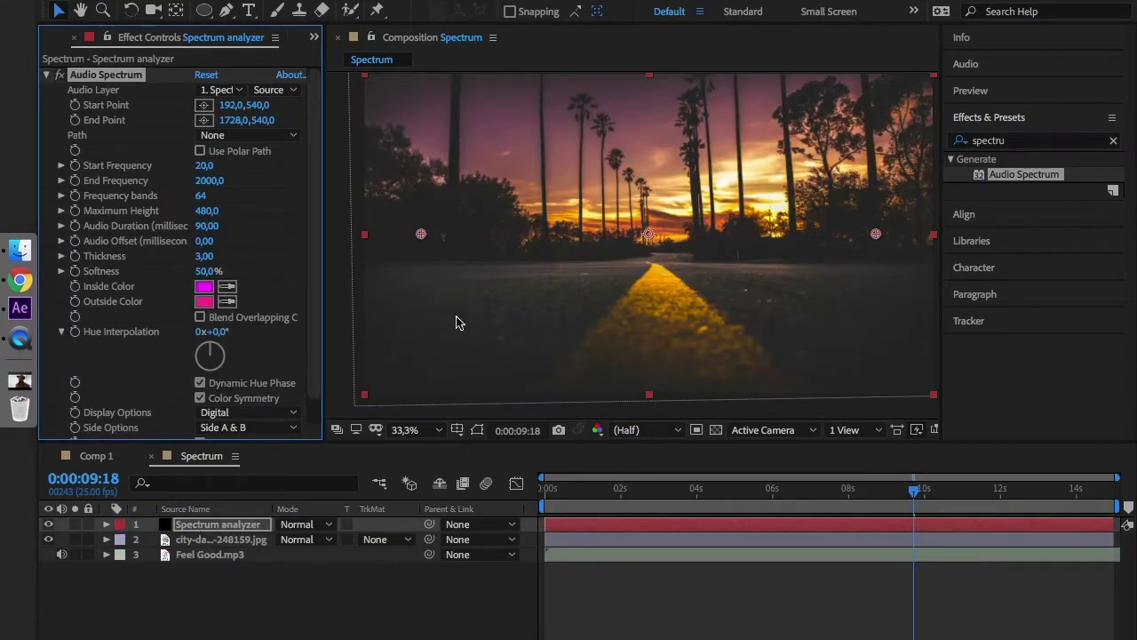
Step: Set Start Frequency 35, End Frequency 1000, Maximum Height 2000 and Audio Duration 150
click(206, 167)
text(35)
key(Return)
click(209, 181)
text(100)
key(Return)
click(212, 212)
text(2000)
key(Return)
click(212, 226)
text(150)
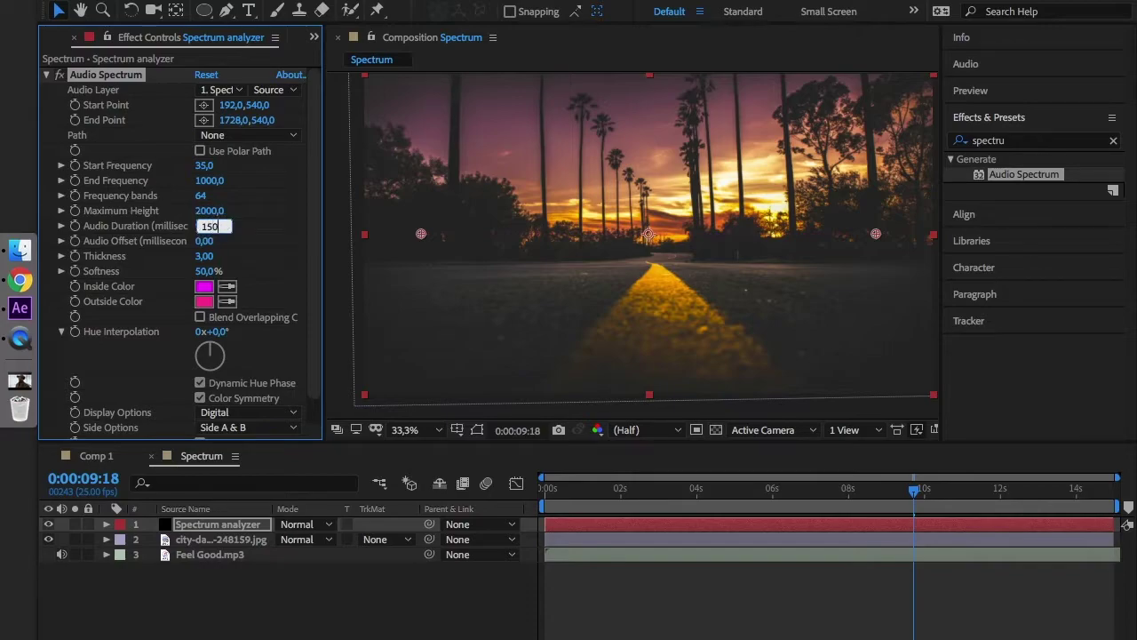
key(Return)
Step: Set the spectrum Thickness to 10 and Softness to 0%
click(204, 257)
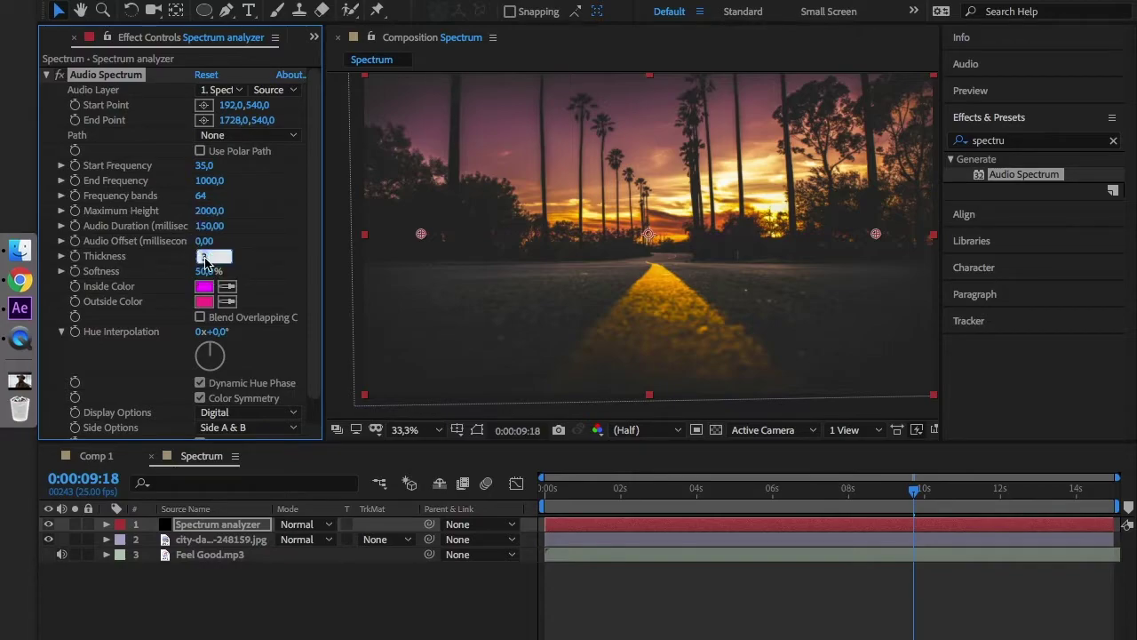
text(10)
key(Return)
click(206, 271)
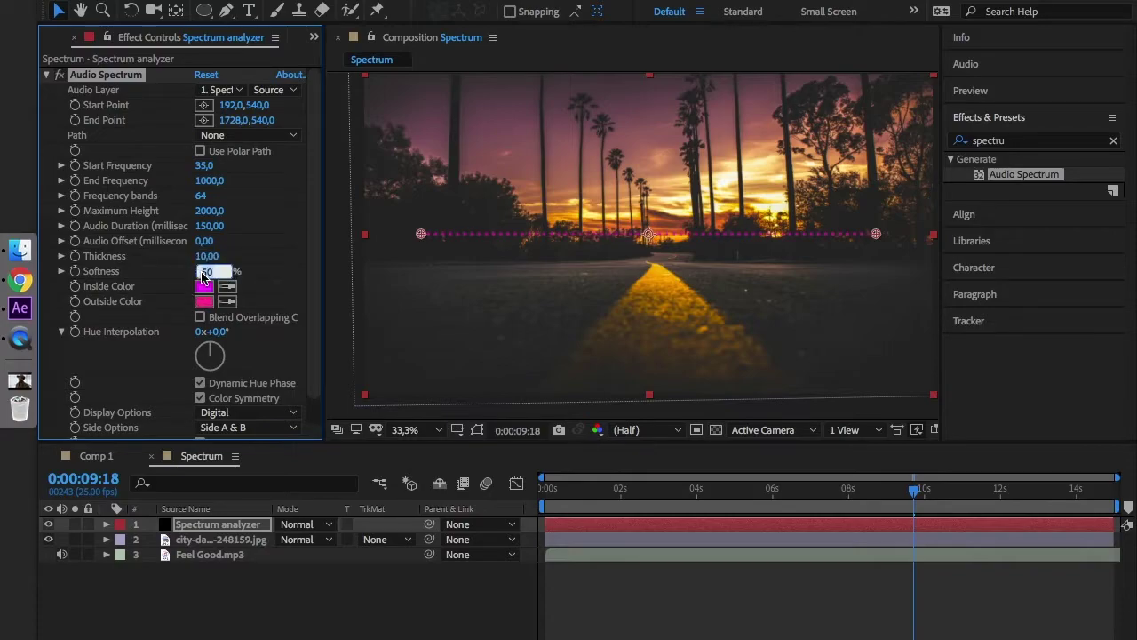
text(0)
key(Return)
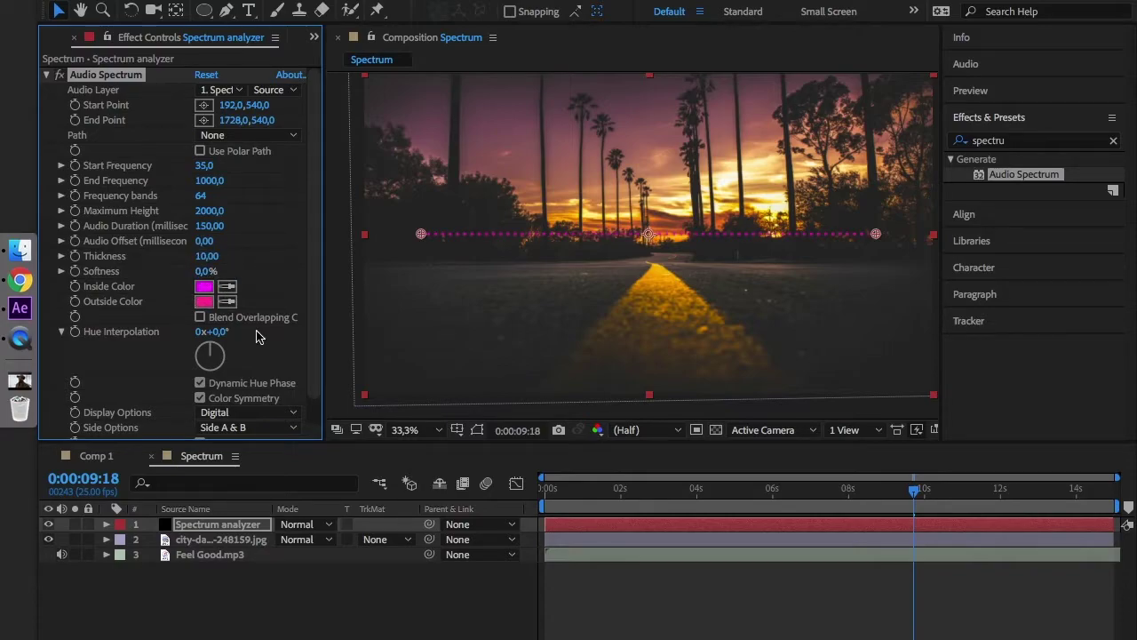
Step: Make both the Inside and Outside colours white
click(203, 288)
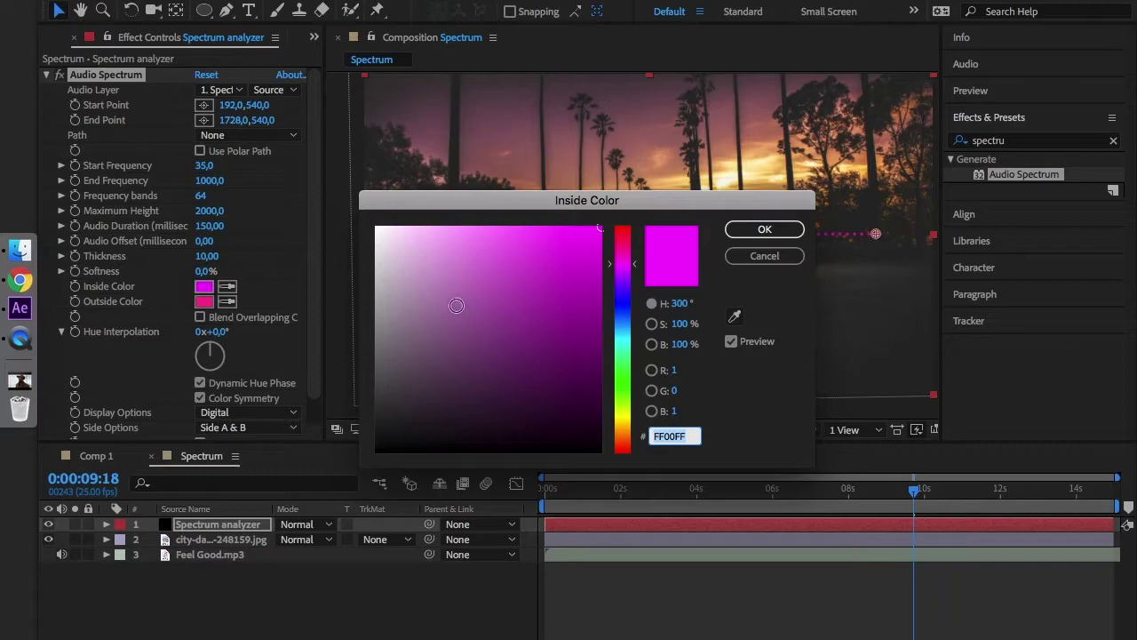
drag(457, 306, 307, 133)
click(764, 230)
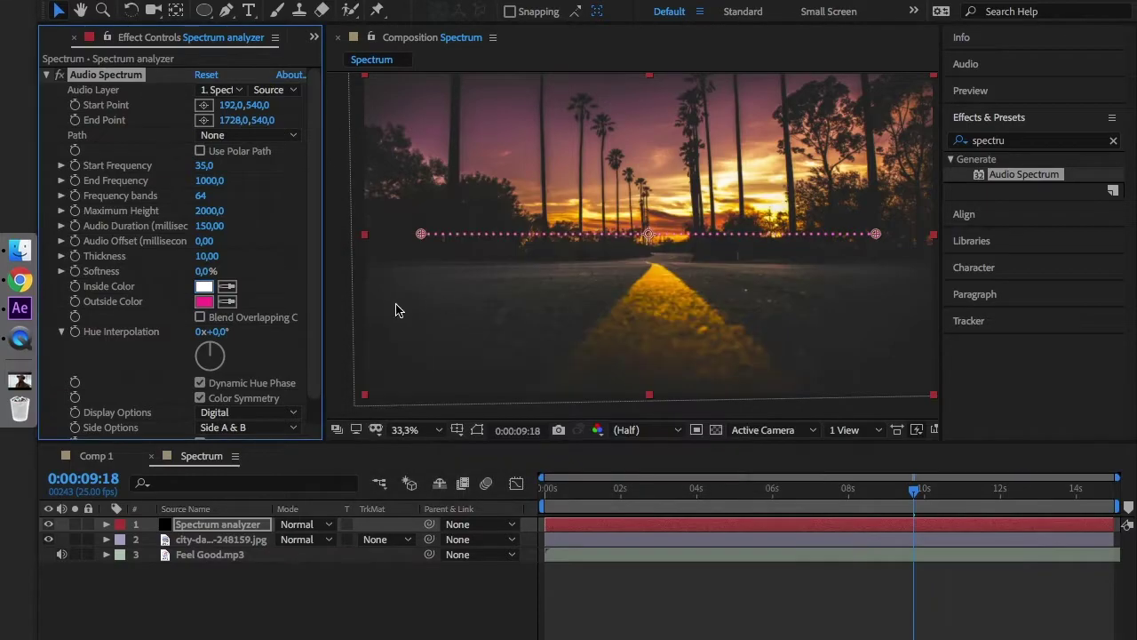
click(207, 302)
drag(447, 305, 279, 185)
click(764, 230)
Step: Nudge the Spectrum analyzer layer lower and set its Audio Layer to Feel Good.mp3
click(238, 530)
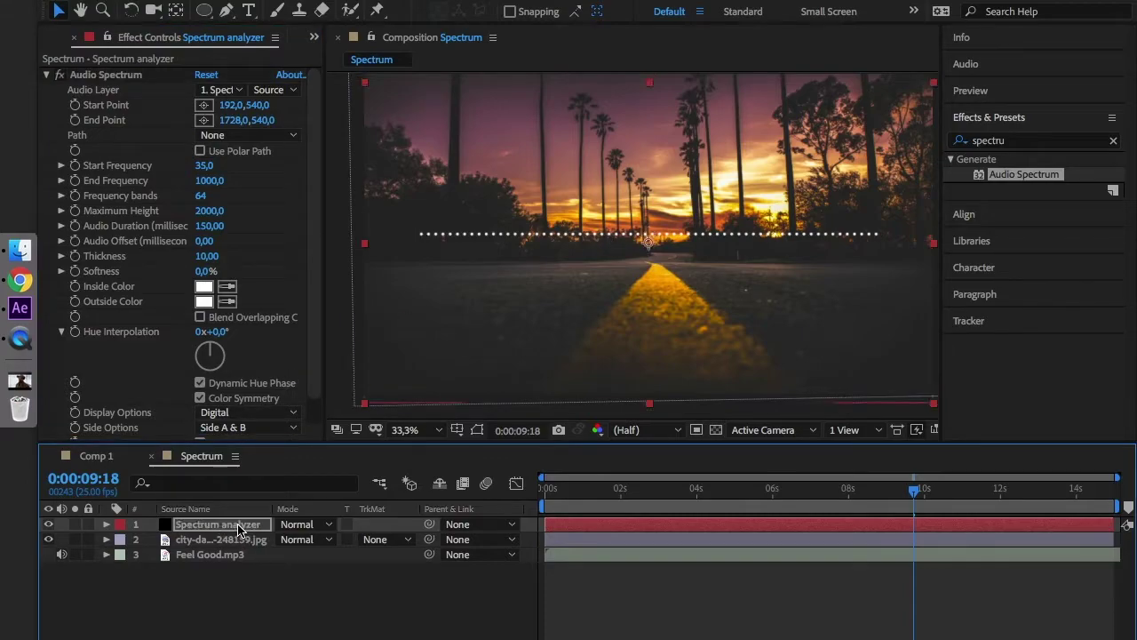
key(shift+Down)
key(shift+Down)
key(shift+Down)
key(shift+Down)
key(shift+Down)
key(shift+Down)
key(shift+Down)
key(shift+Down)
key(shift+Down)
key(shift+Down)
key(shift+Down)
key(shift+Down)
key(shift+Down)
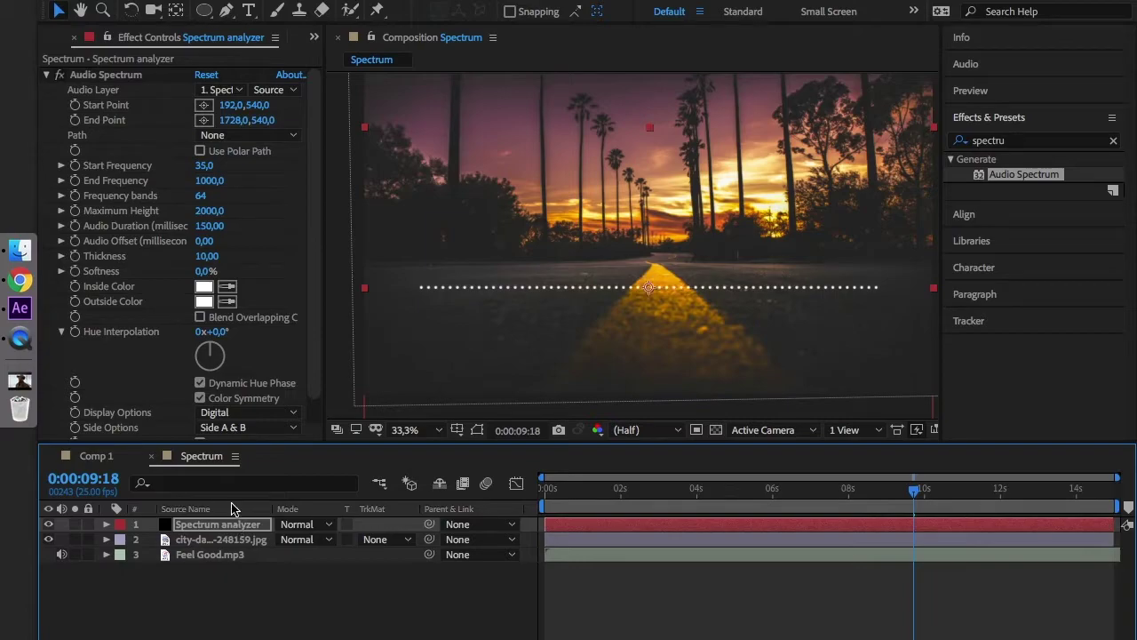
click(238, 90)
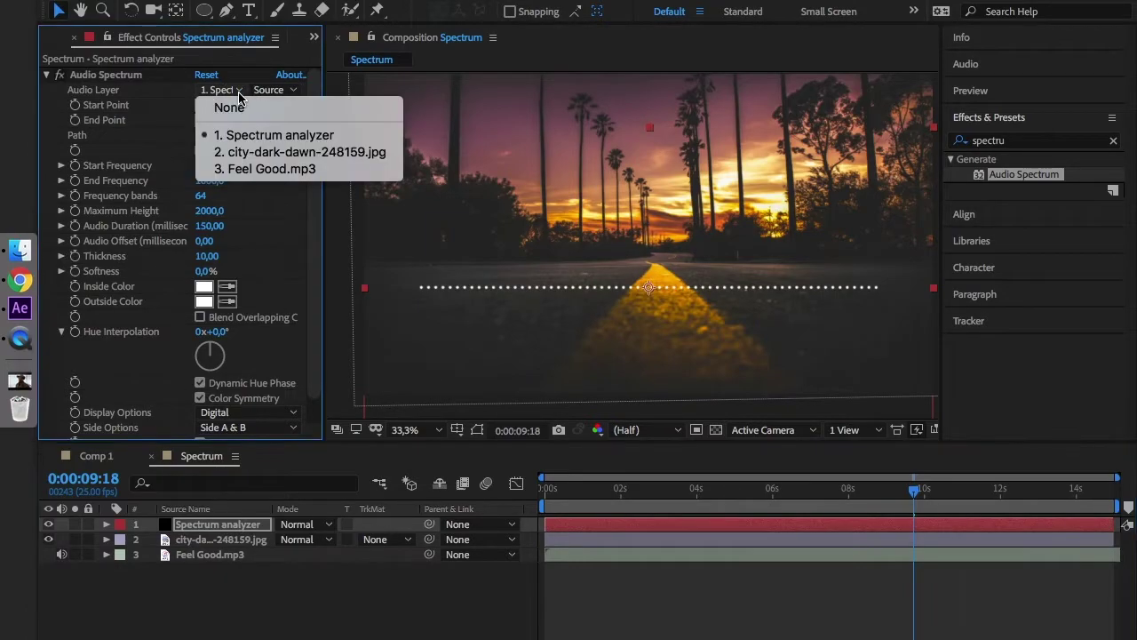
click(289, 171)
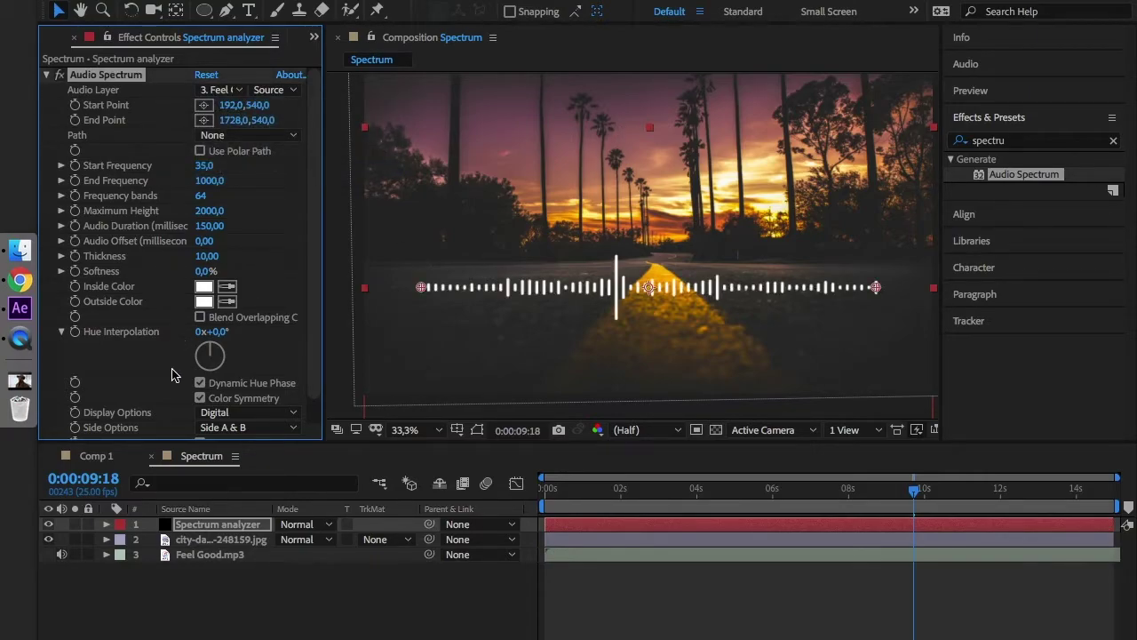
Step: Keep the Digital display style and set Side Options to Side A
scroll(172, 374, down, 1)
click(262, 387)
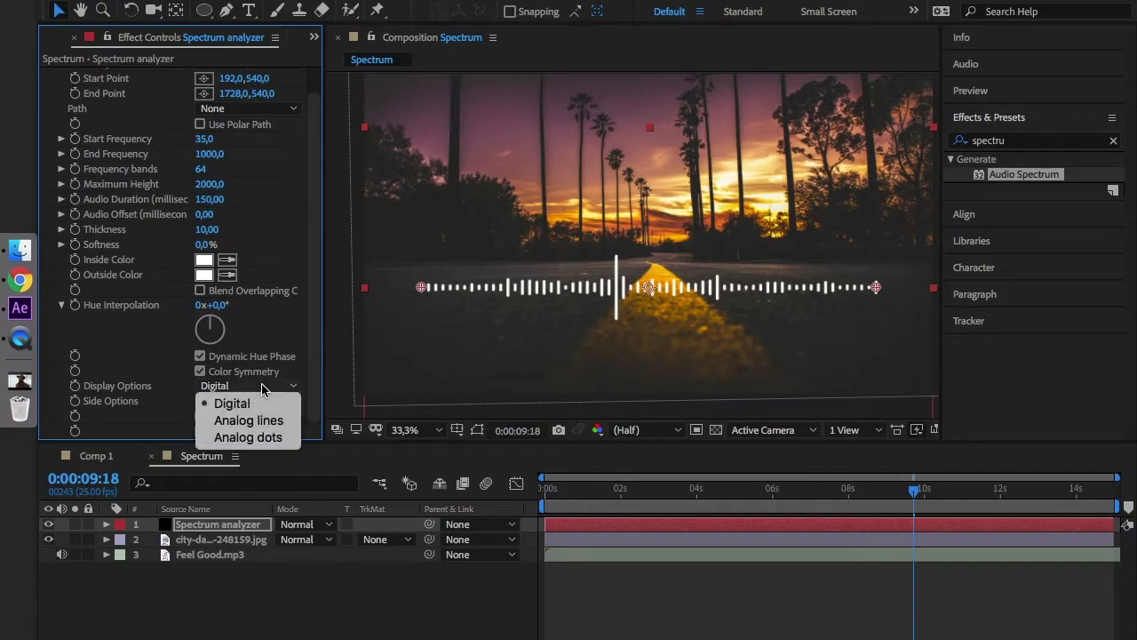
click(232, 403)
click(245, 401)
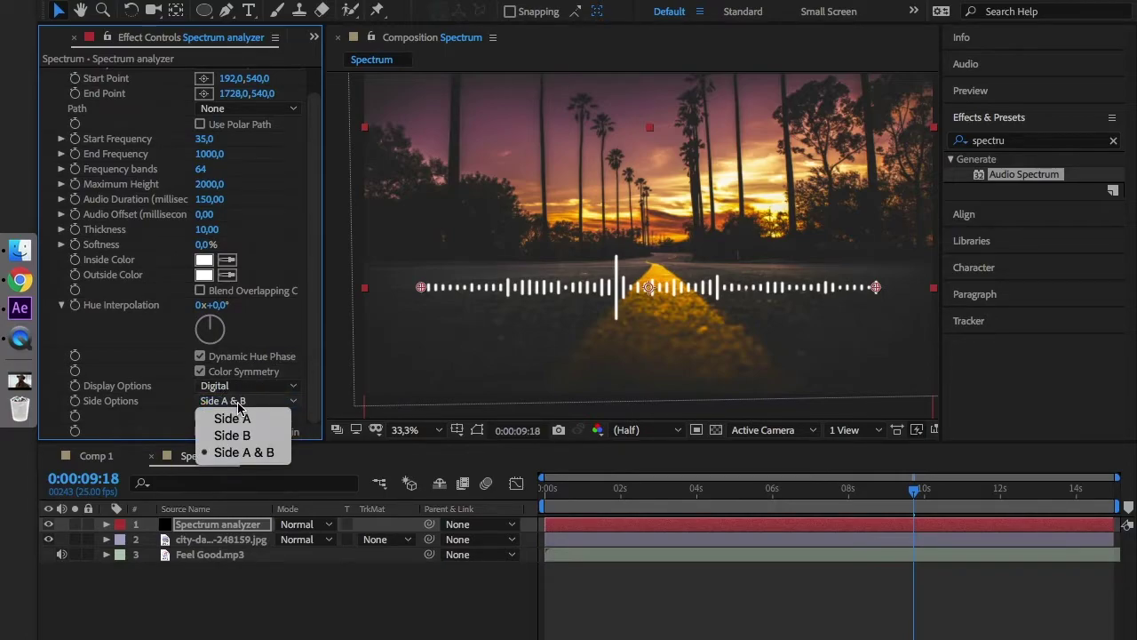
click(226, 427)
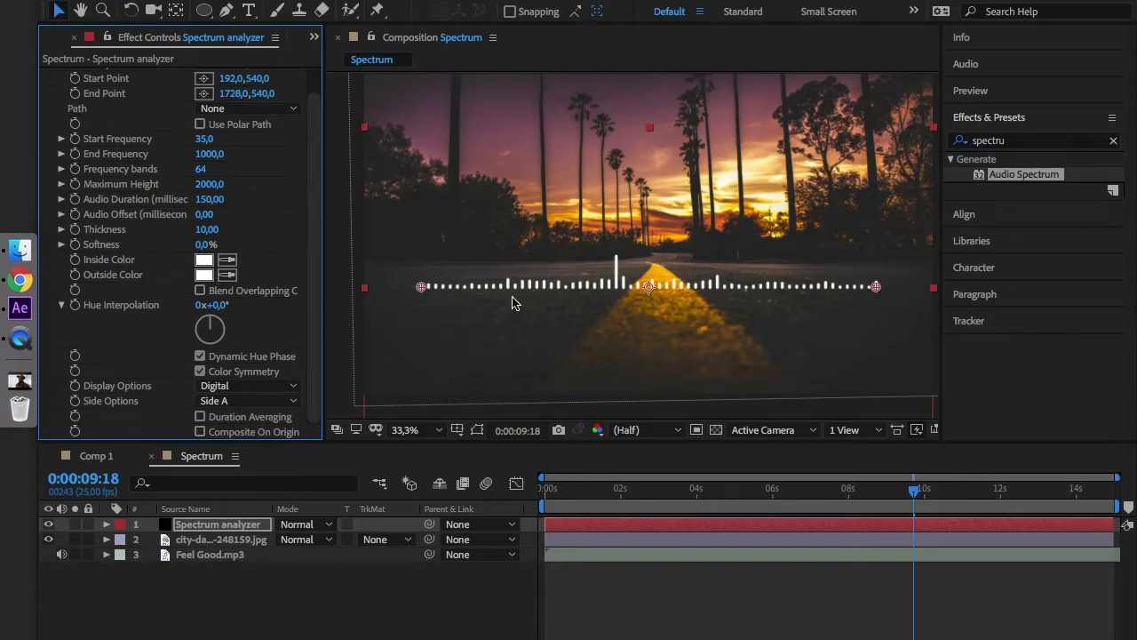
Step: Play the spectrum preview from the start, stop it around 0:00:09:09, and deselect all layers
drag(561, 489, 550, 491)
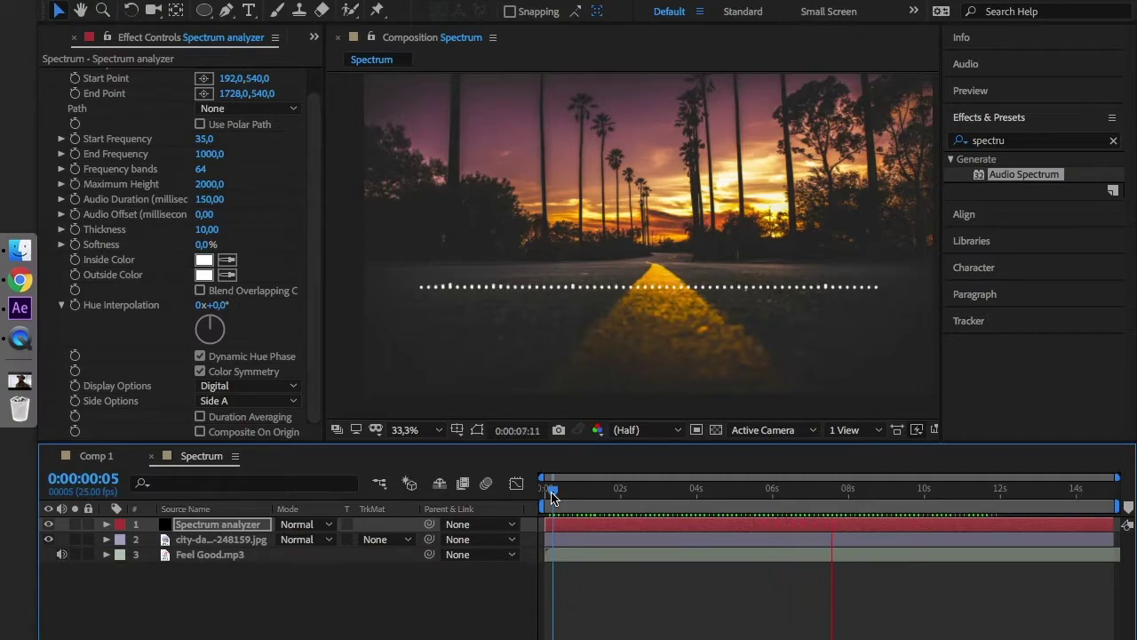
key(space)
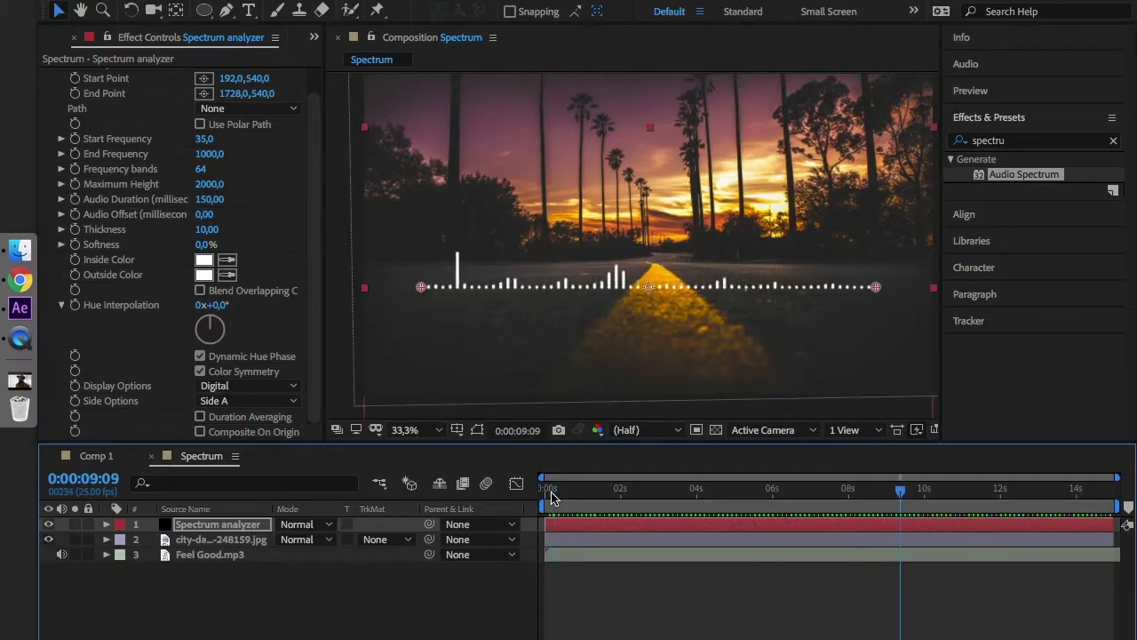
key(ctrl+shift+a)
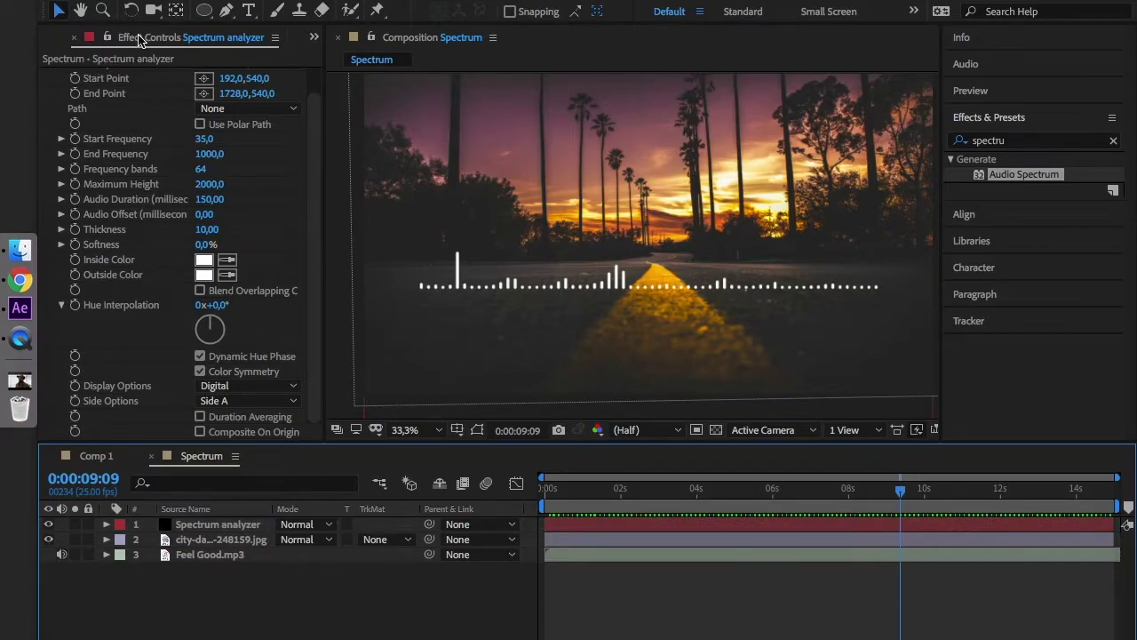
scroll(142, 38, up, 1)
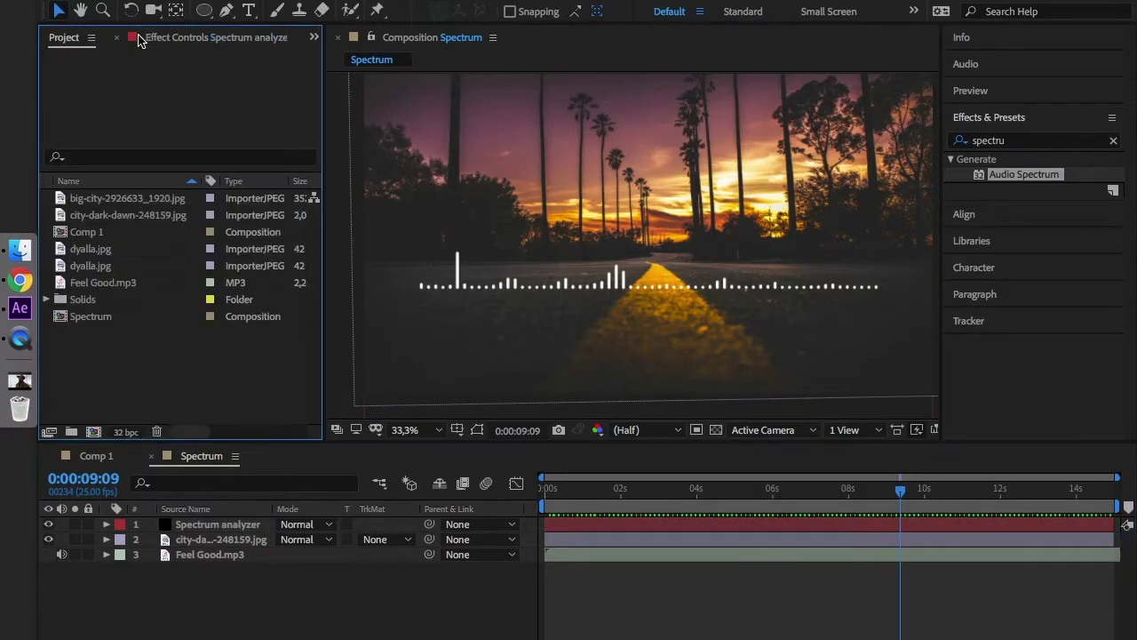
Step: Add dyalla.jpg at 50% scale and move it below the spectrum's left end
click(99, 253)
drag(100, 252, 222, 521)
key(s)
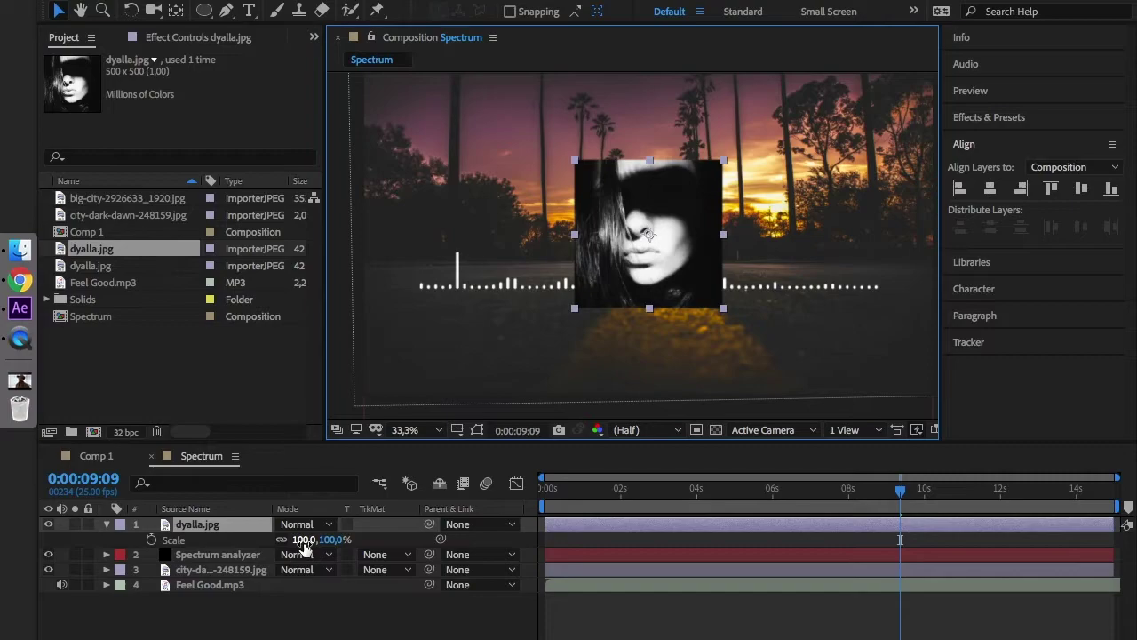
click(303, 539)
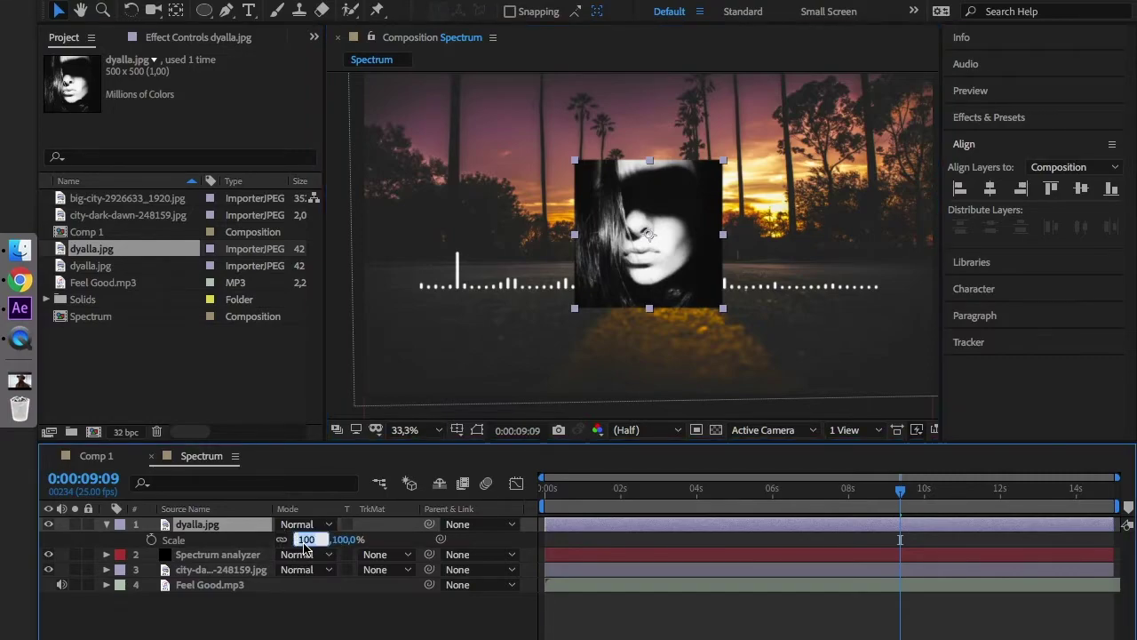
text(50)
key(Return)
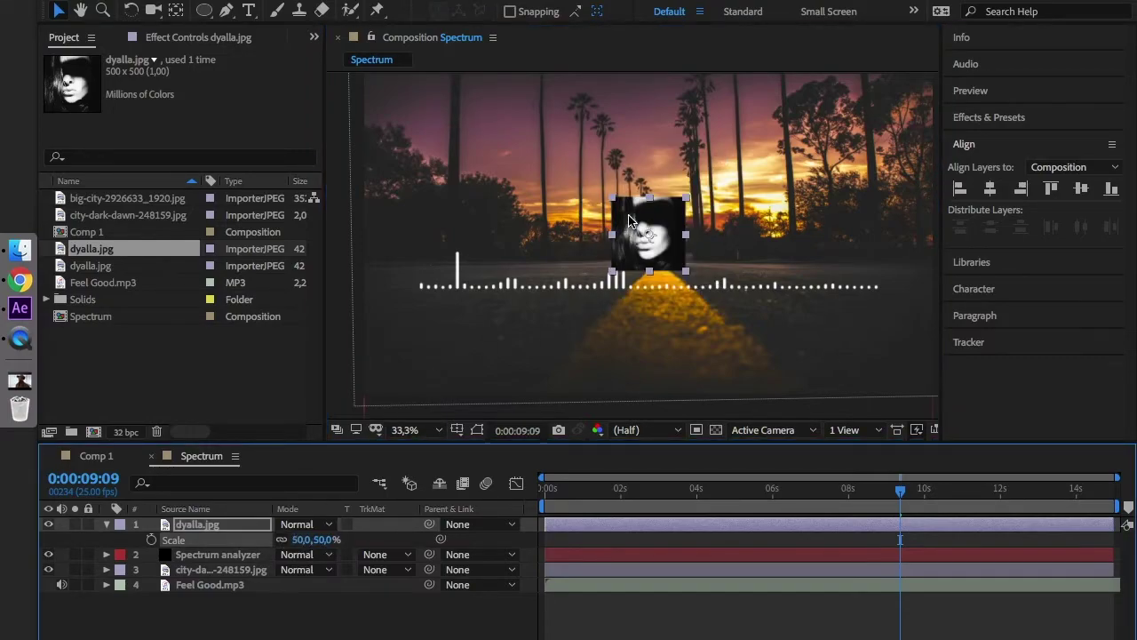
drag(630, 218, 439, 320)
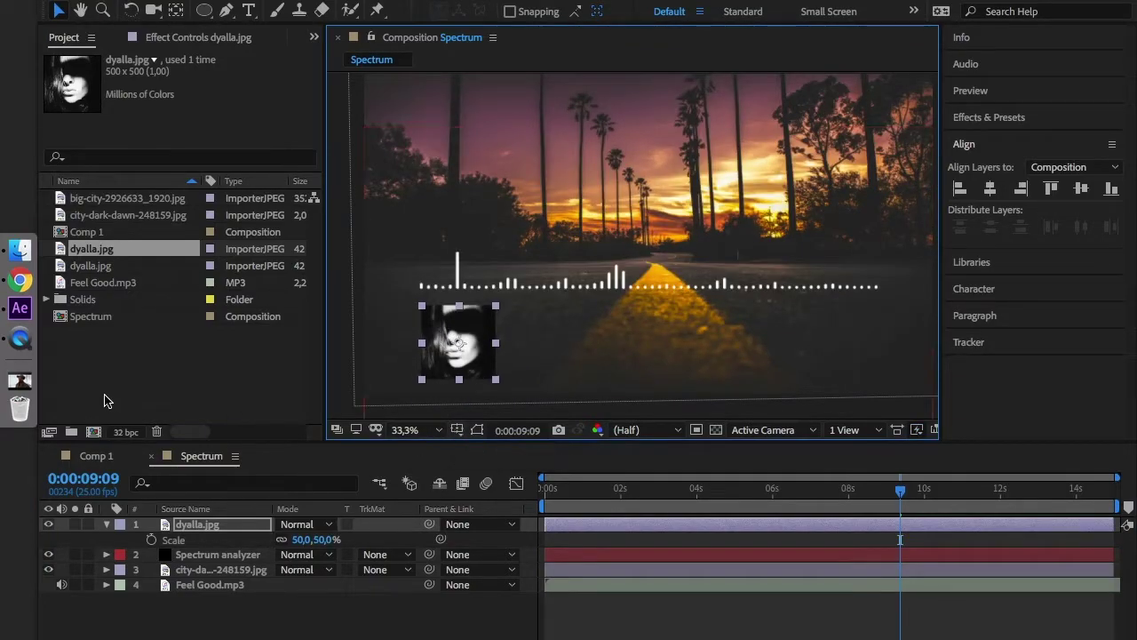
Step: Add a text layer with the artist's name over FEEL GOOD
right_click(173, 624)
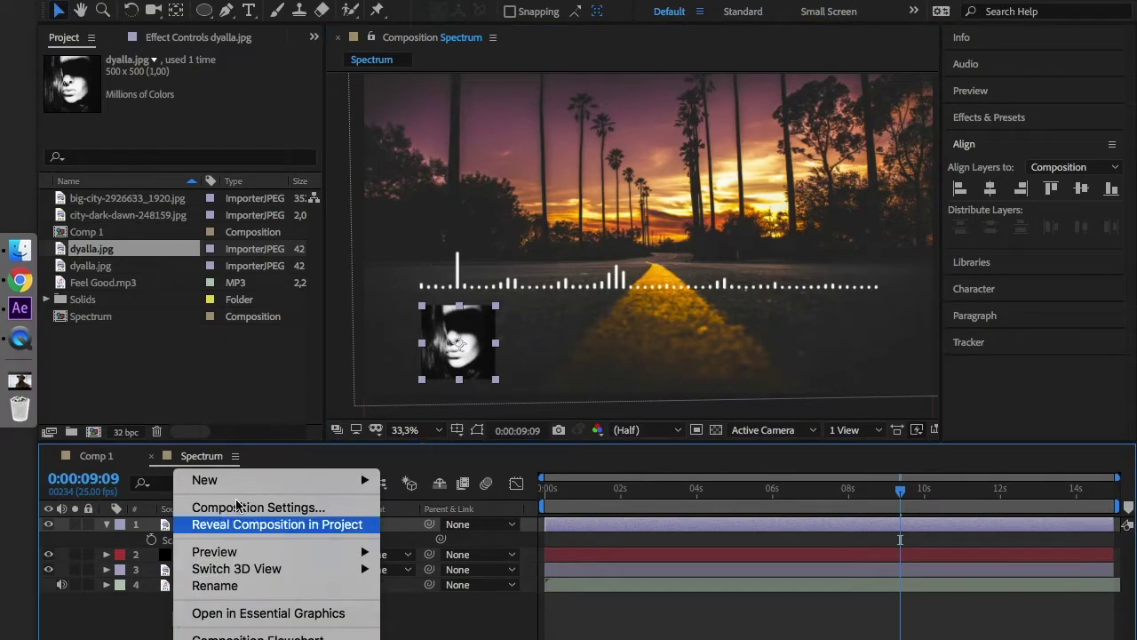
mouse_move(246, 489)
click(412, 507)
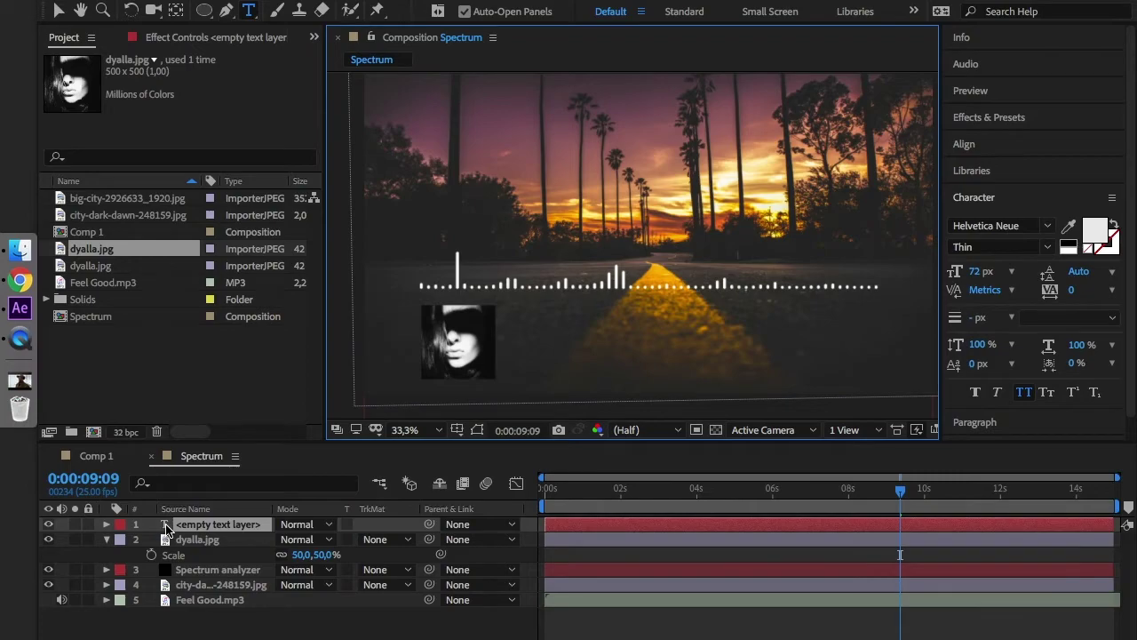
text(DYALLA S)
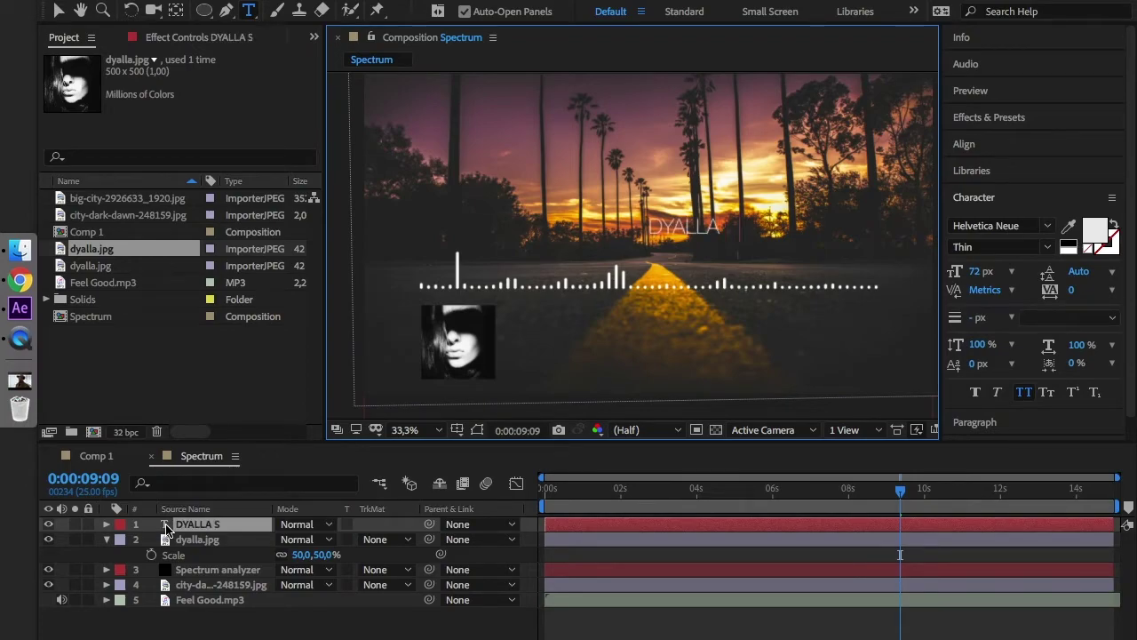
text(WAIN)
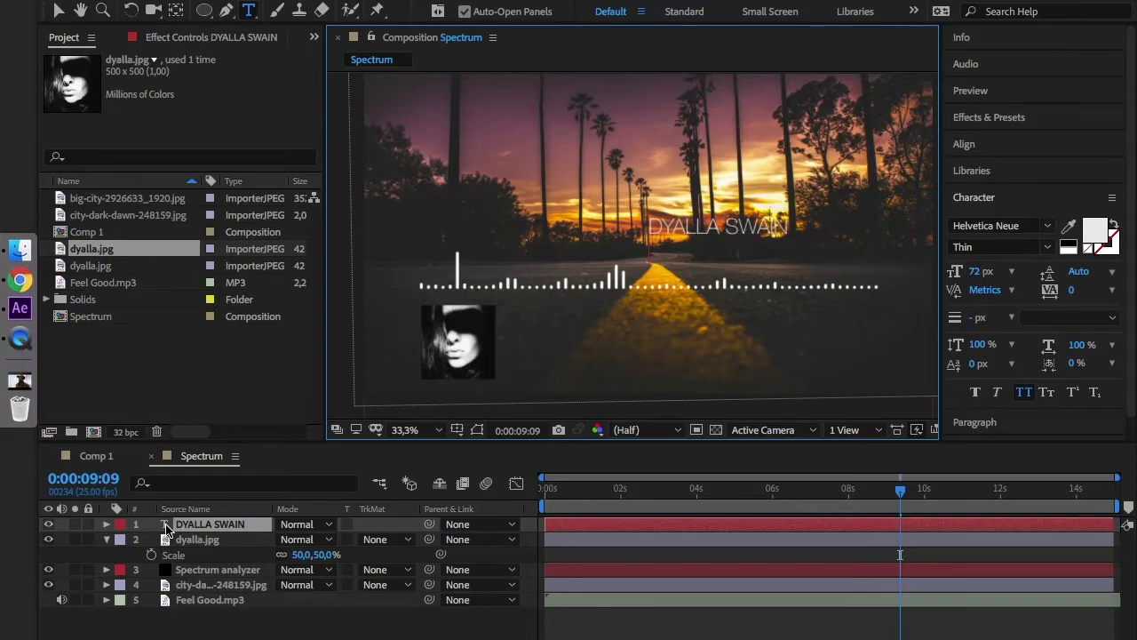
text( FEEL GOOD)
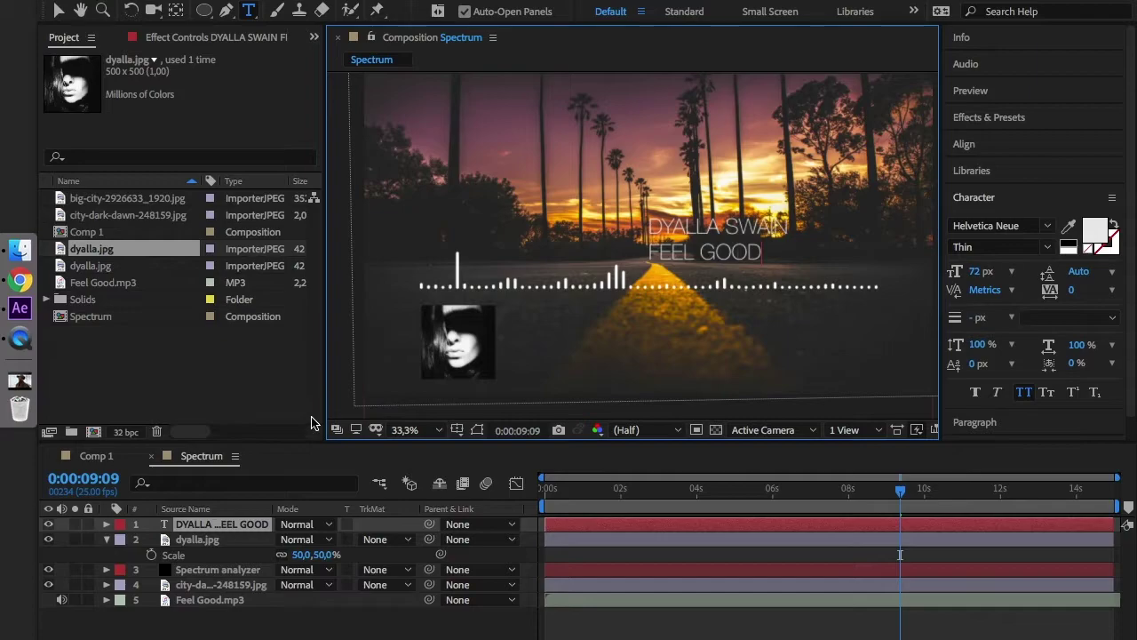
Step: Set the artist-name line to Medium font weight
drag(663, 220, 785, 227)
click(1033, 248)
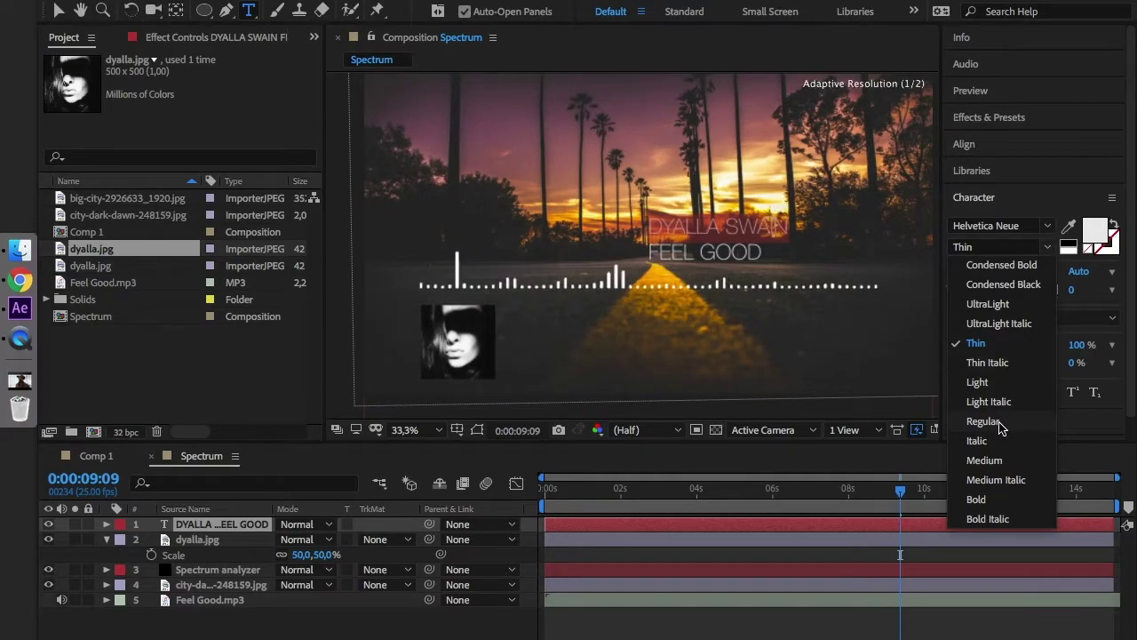
click(986, 460)
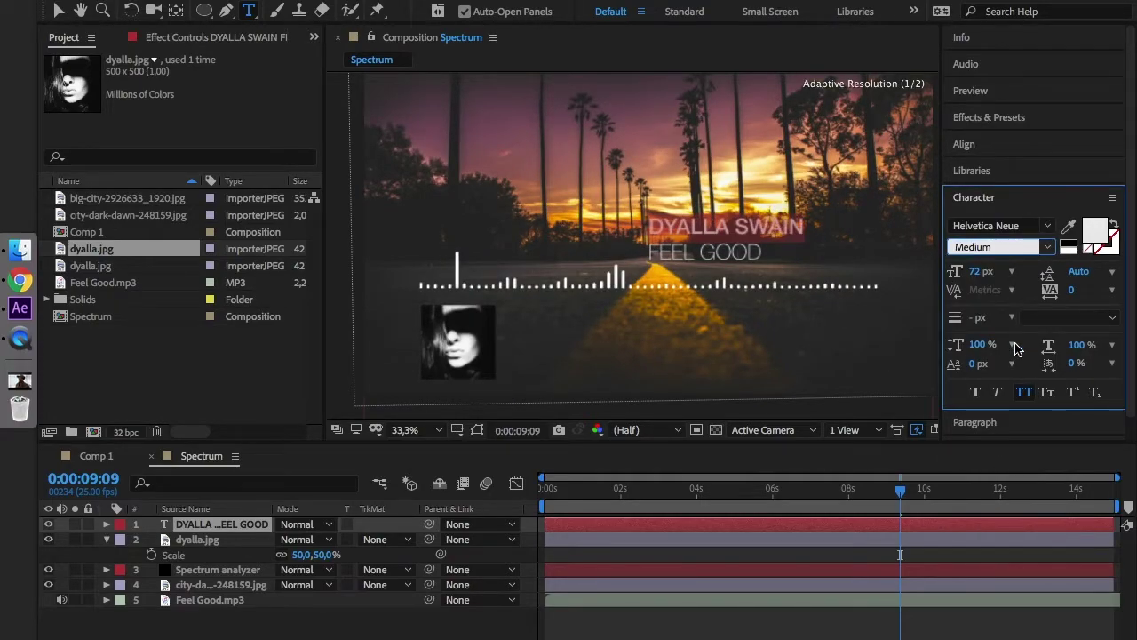
click(224, 526)
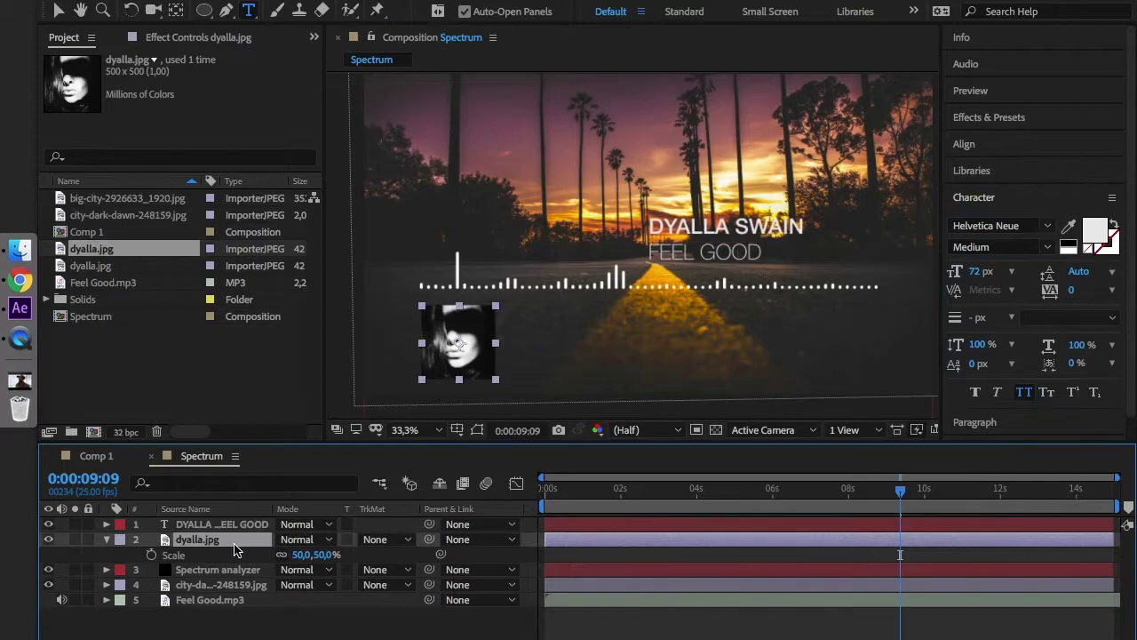
Step: Align the photo's top with the title's top and shift the title left beside the photo
key(v)
click(458, 362)
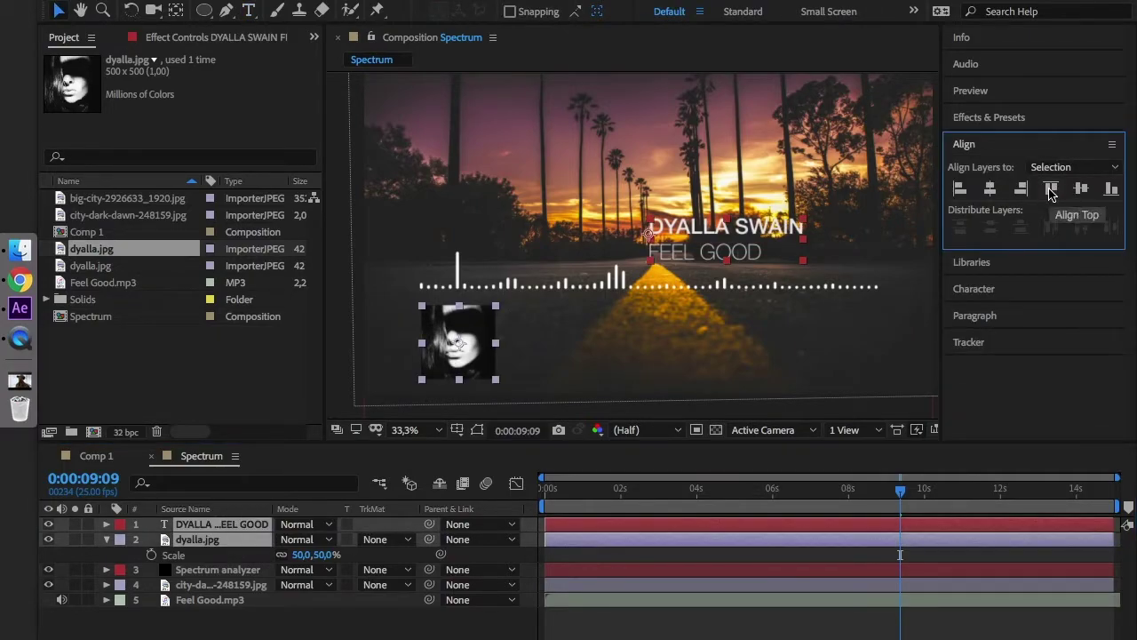
click(1051, 193)
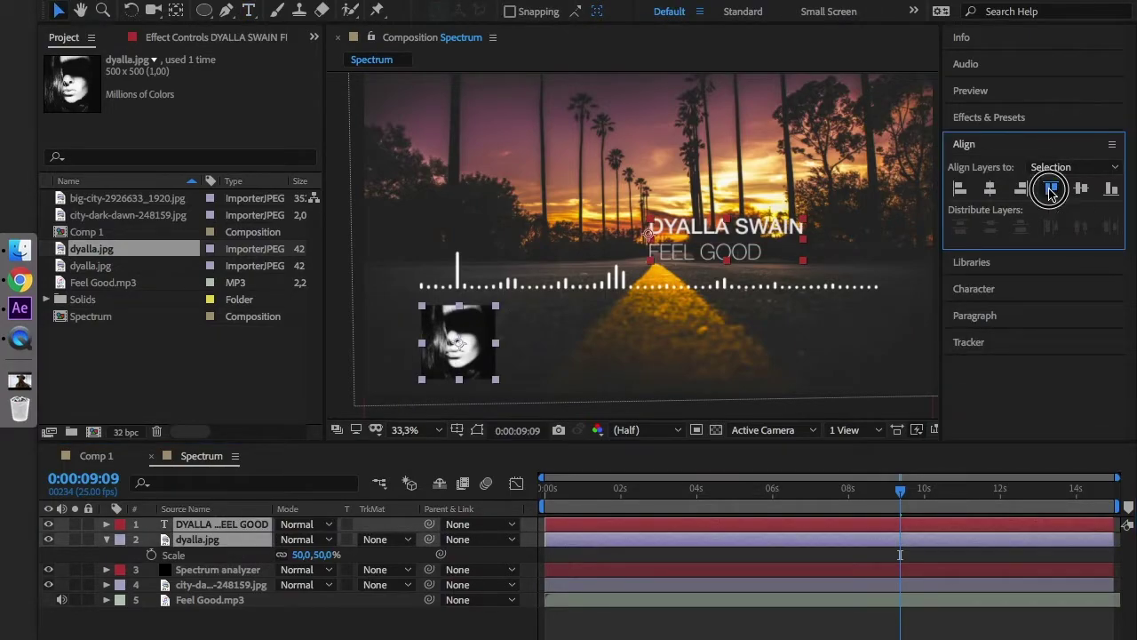
click(708, 359)
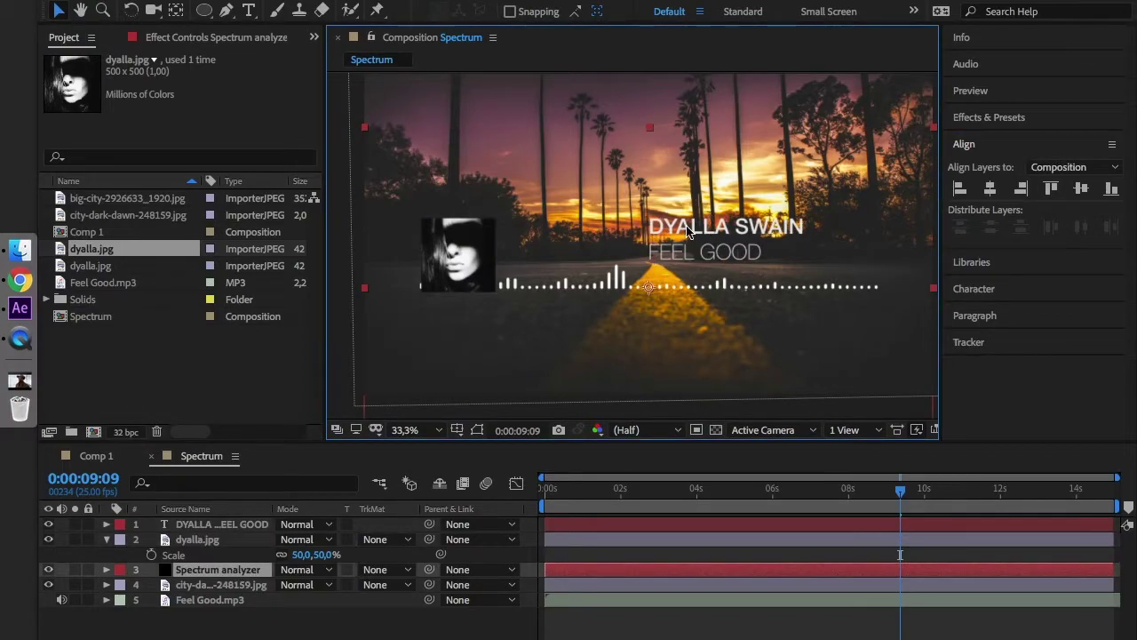
click(223, 525)
key(shift+Left)
key(shift+Left)
key(shift+Left)
key(shift+Left)
key(shift+Left)
key(shift+Left)
key(shift+Left)
key(shift+Left)
key(shift+Left)
key(shift+Left)
key(shift+Left)
key(shift+Left)
key(shift+Left)
key(shift+Left)
key(shift+Left)
key(shift+Left)
key(shift+Left)
key(shift+Left)
key(shift+Left)
key(shift+Left)
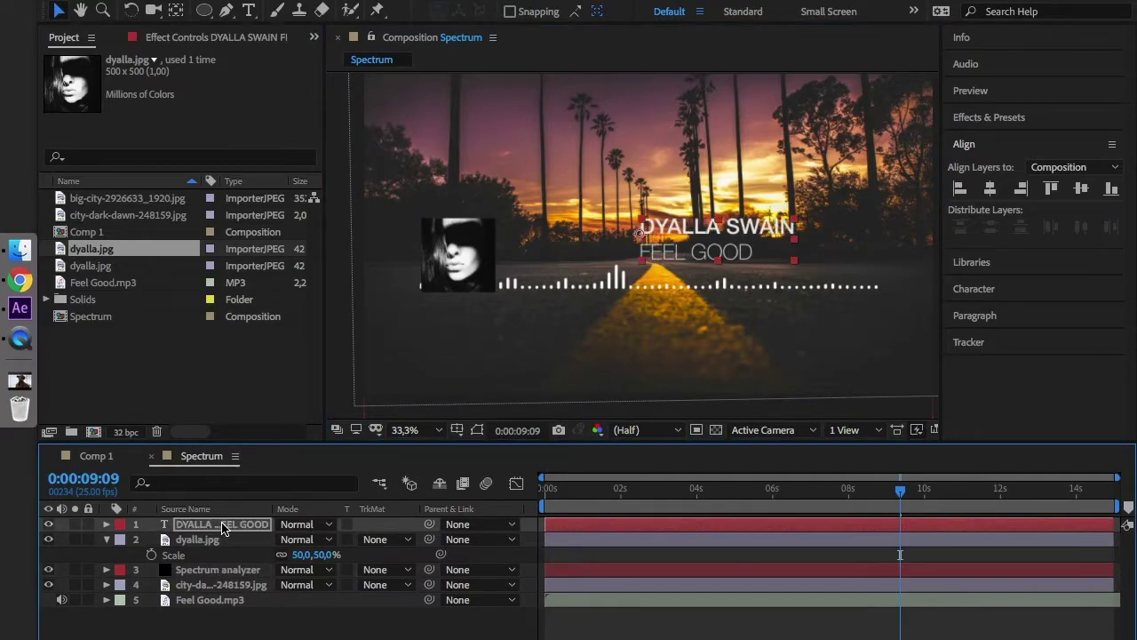
key(shift+Left)
key(shift+Left)
key(shift+Left)
key(shift+Left)
key(shift+Left)
key(shift+Left)
key(shift+Left)
key(shift+Left)
key(shift+Left)
key(shift+Left)
key(shift+Left)
key(shift+Left)
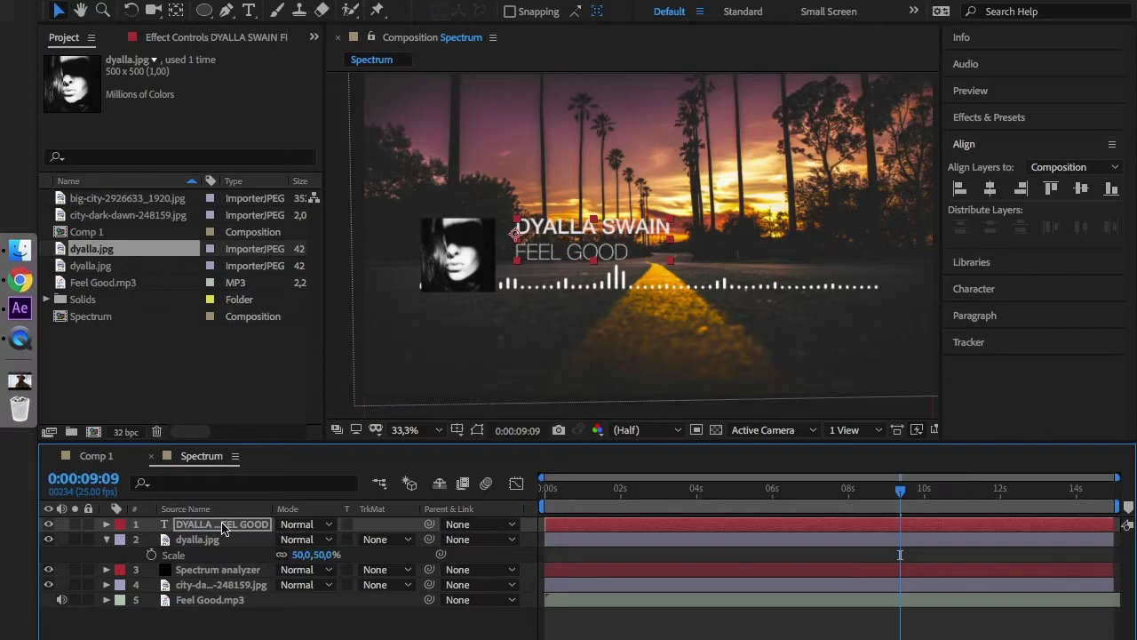
key(shift+Left)
key(shift+Left)
key(shift+Left)
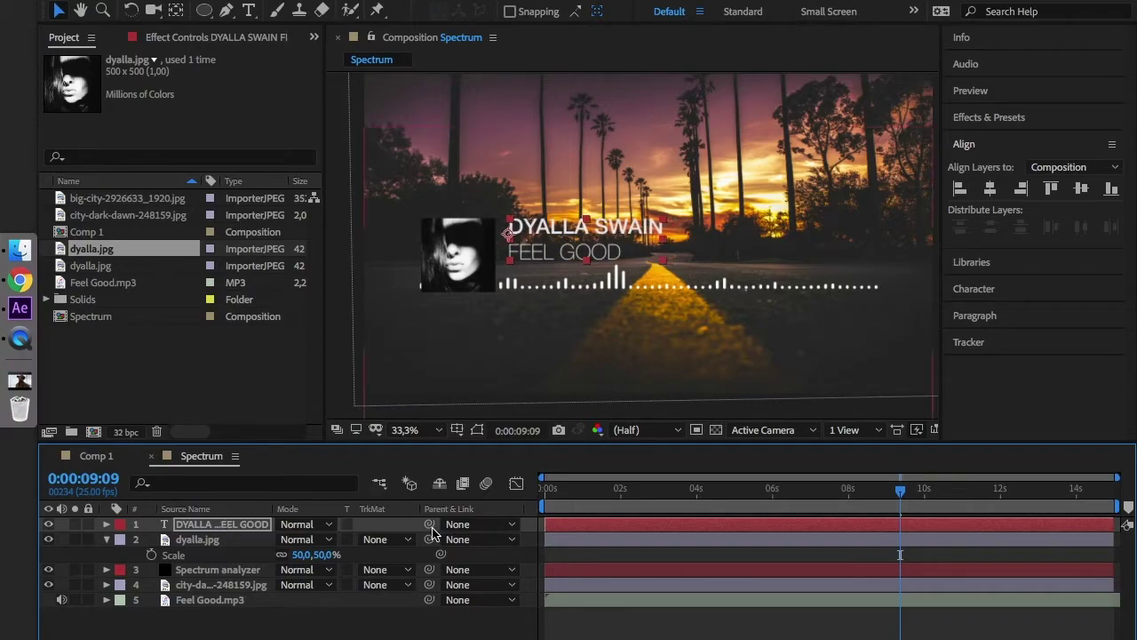
Step: Show Title/Action Safe guides and move the photo and title down together
click(456, 429)
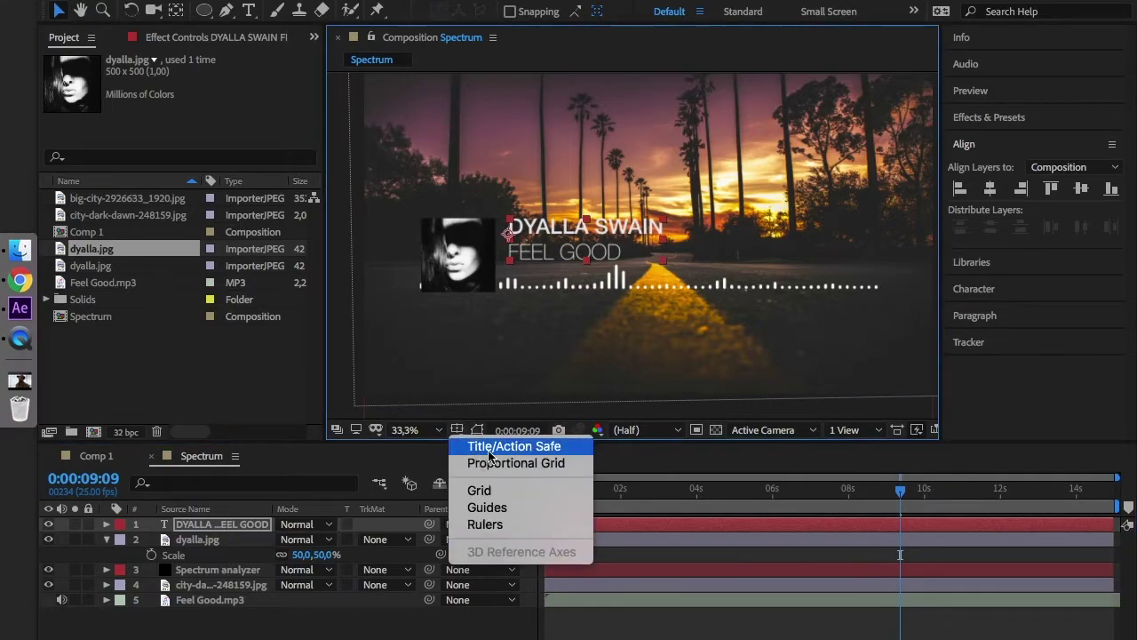
click(488, 446)
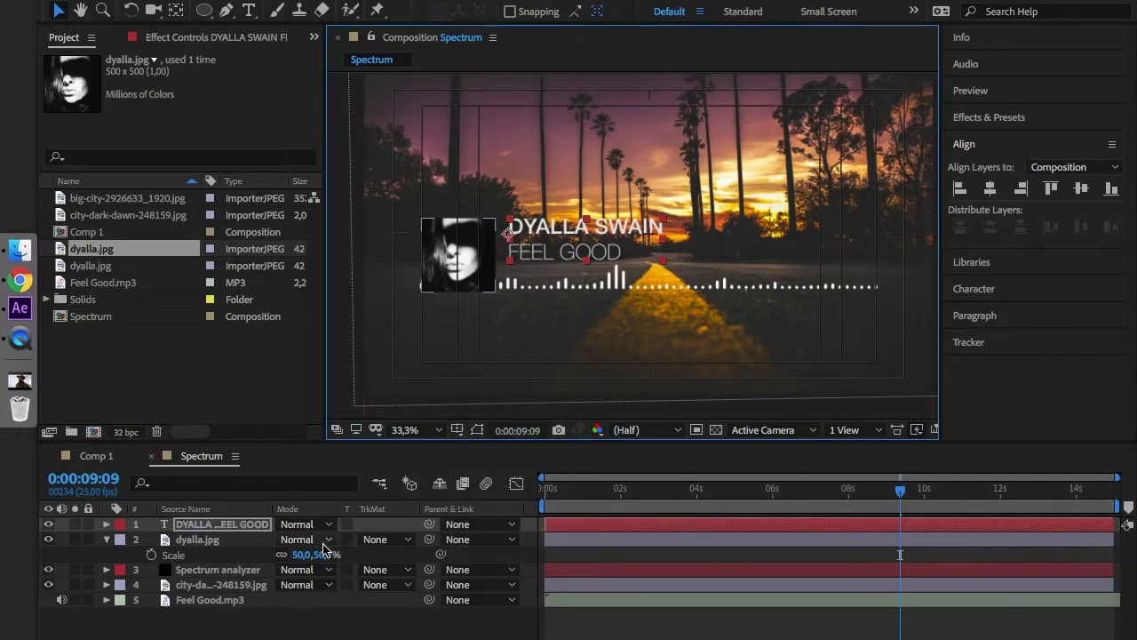
shift+click(198, 540)
key(shift+Down)
key(shift+Down)
key(shift+Down)
key(shift+Down)
key(shift+Down)
key(shift+Down)
key(shift+Down)
key(shift+Down)
key(shift+Down)
key(shift+Down)
key(shift+Down)
key(shift+Down)
key(shift+Down)
key(shift+Down)
key(shift+Down)
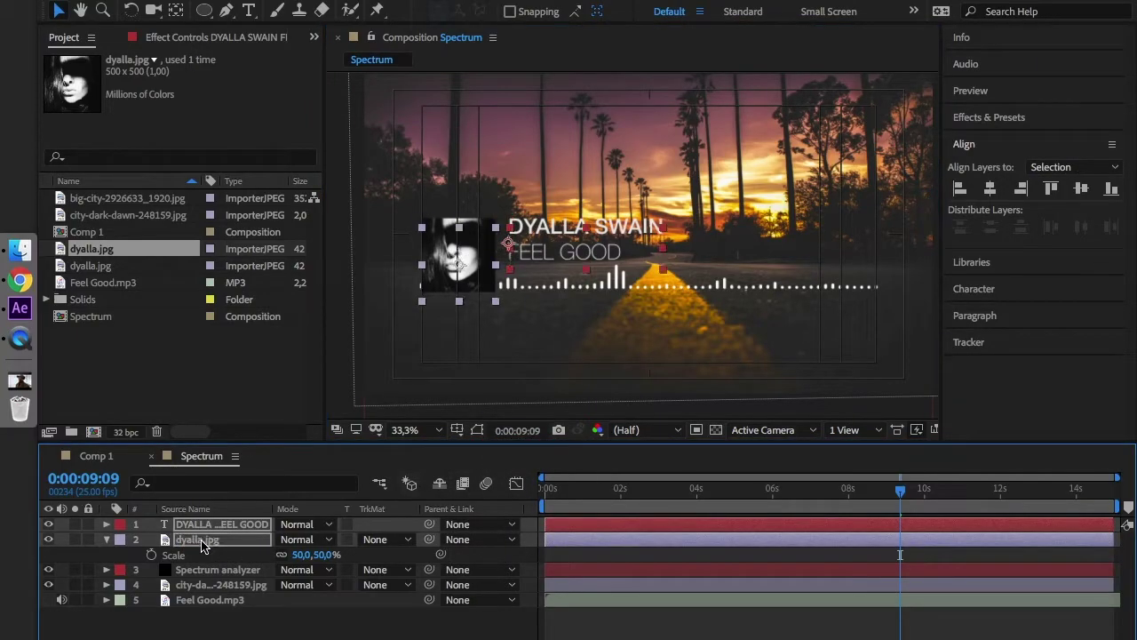
key(shift+Down)
key(shift+Down)
key(shift+Down)
key(shift+Down)
key(shift+Down)
key(shift+Down)
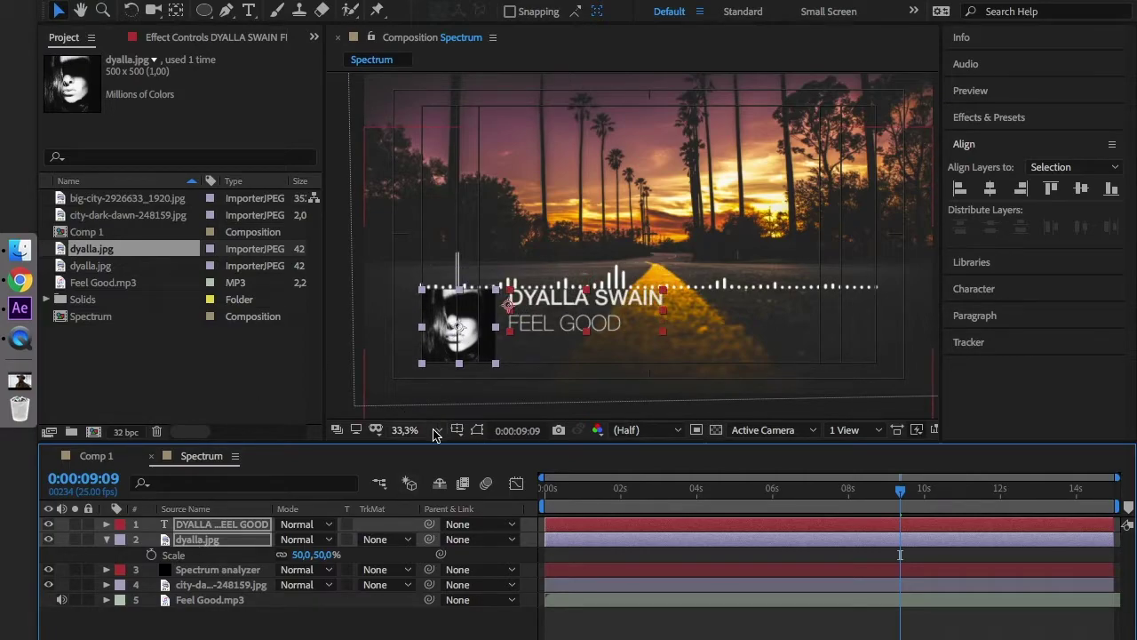
Step: At 100% view, nudge the photo and title up just beneath the spectrum bars
click(439, 431)
click(424, 296)
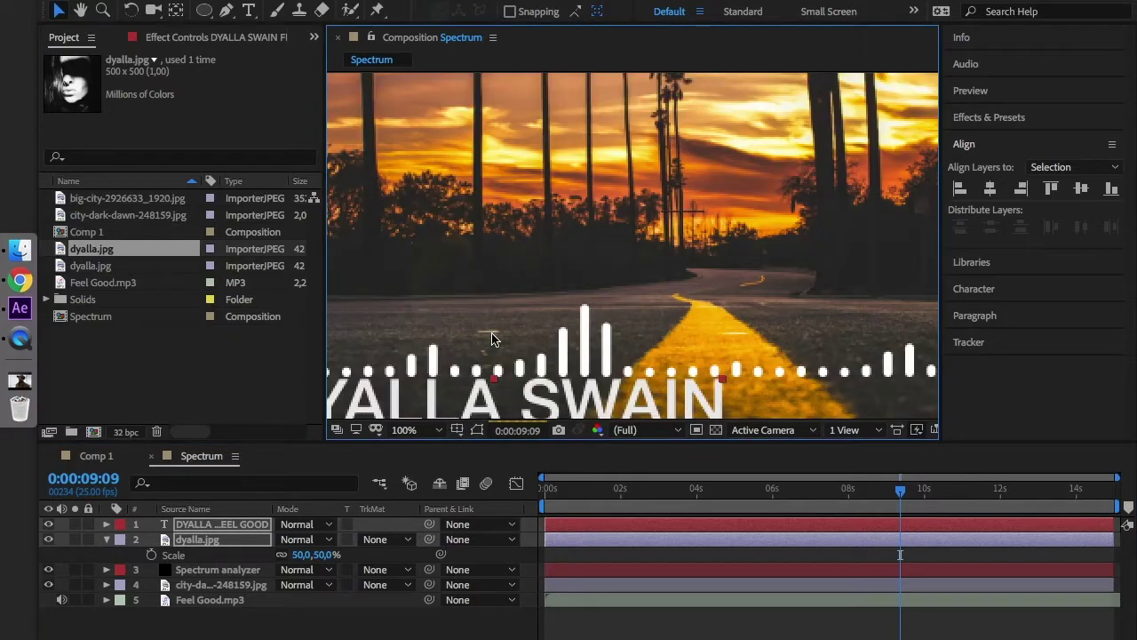
key(h)
drag(491, 333, 799, 98)
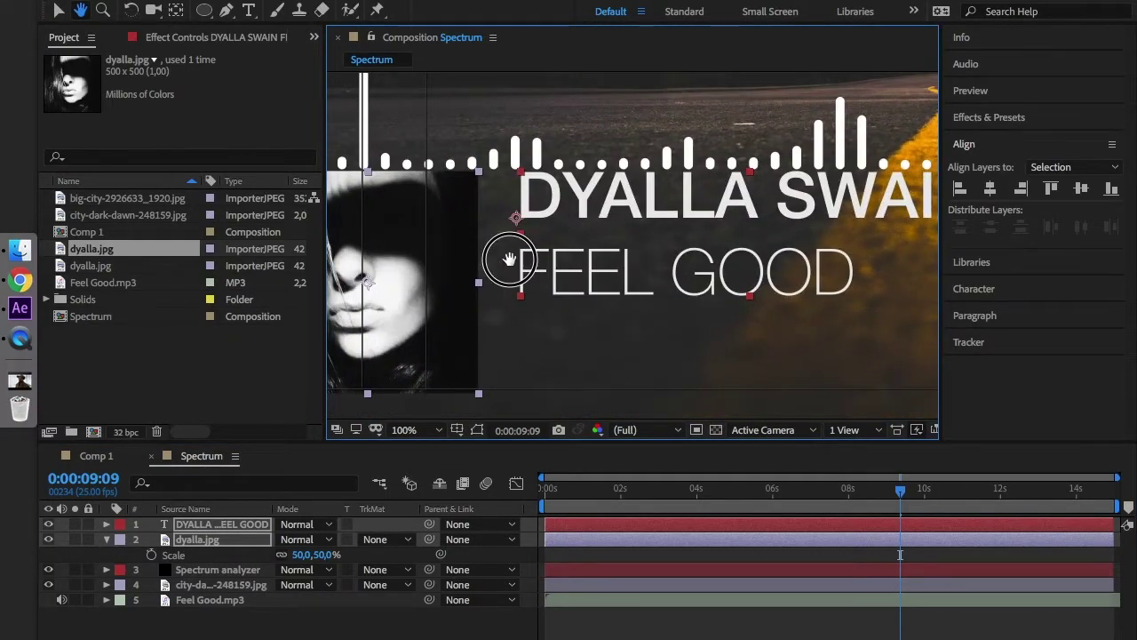
drag(507, 257, 723, 216)
key(v)
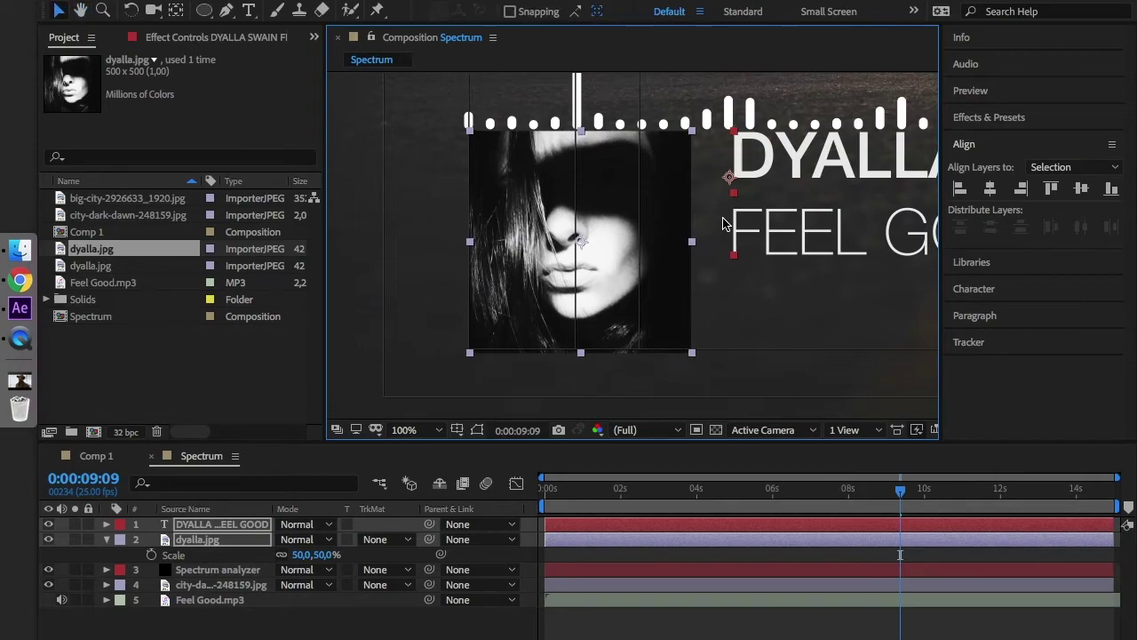
key(Up)
key(Up)
key(Up)
key(Up)
key(Up)
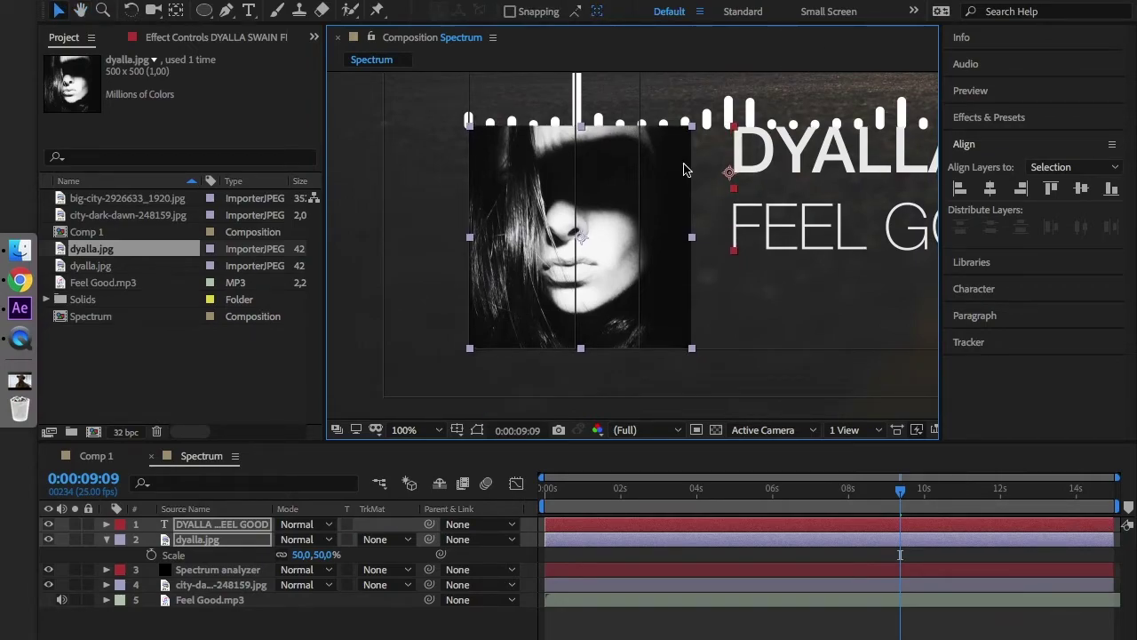
drag(684, 169, 563, 314)
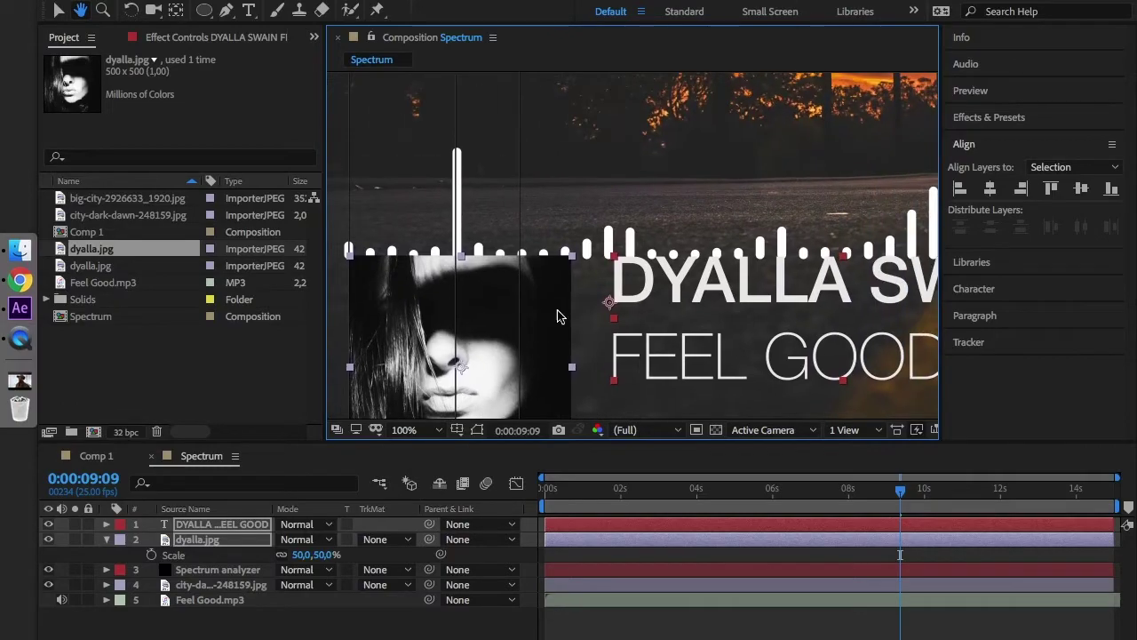
Step: Select the Spectrum analyzer layer for renaming and check the full title
click(203, 570)
key(Return)
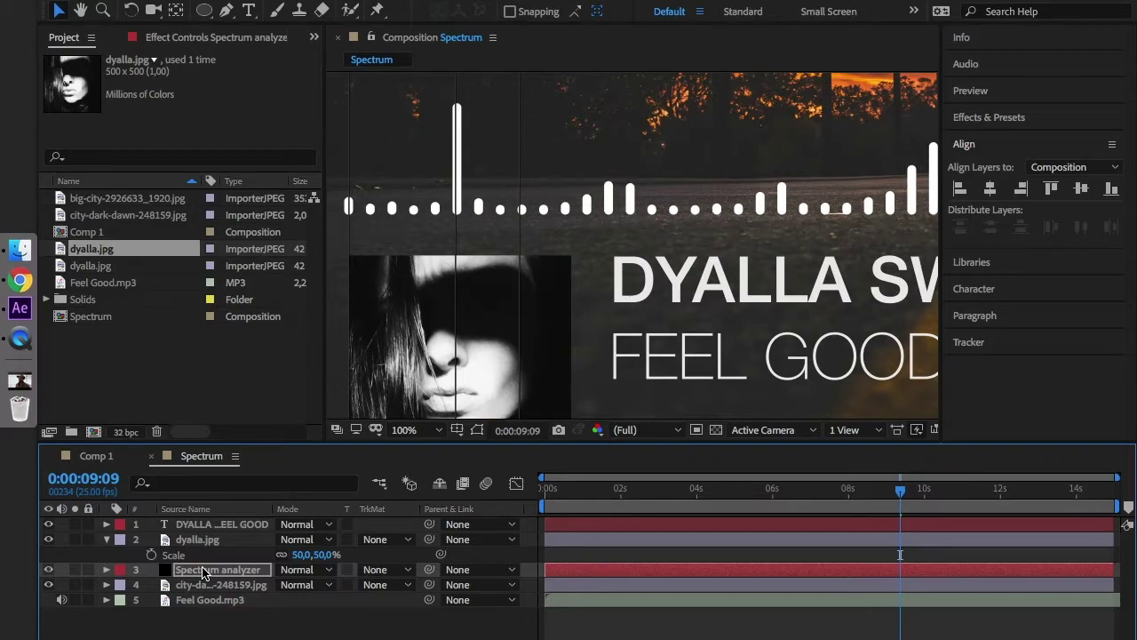
key(h)
drag(799, 228, 612, 227)
key(v)
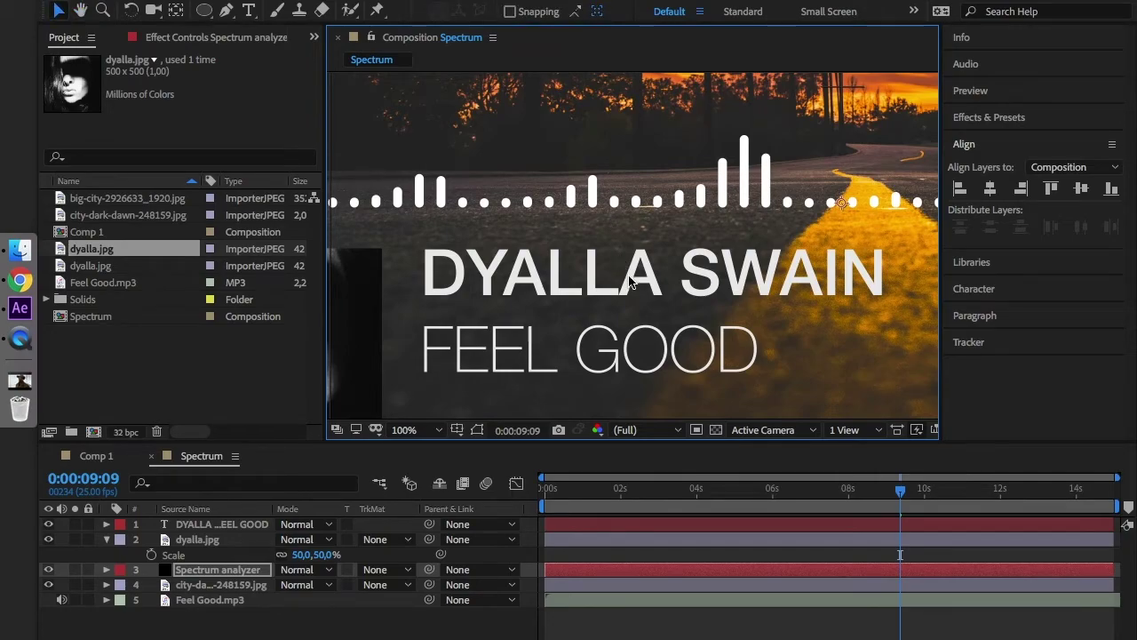
Step: Zoom the viewer out to 50%, then 25%, centre the composition and deselect all layers
click(439, 430)
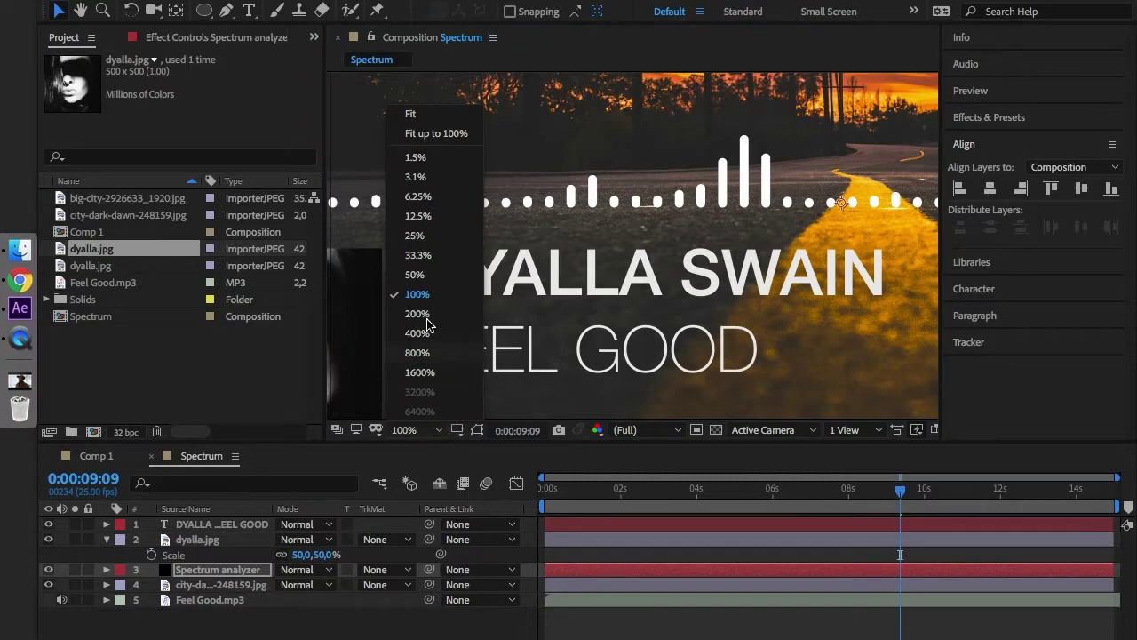
click(432, 274)
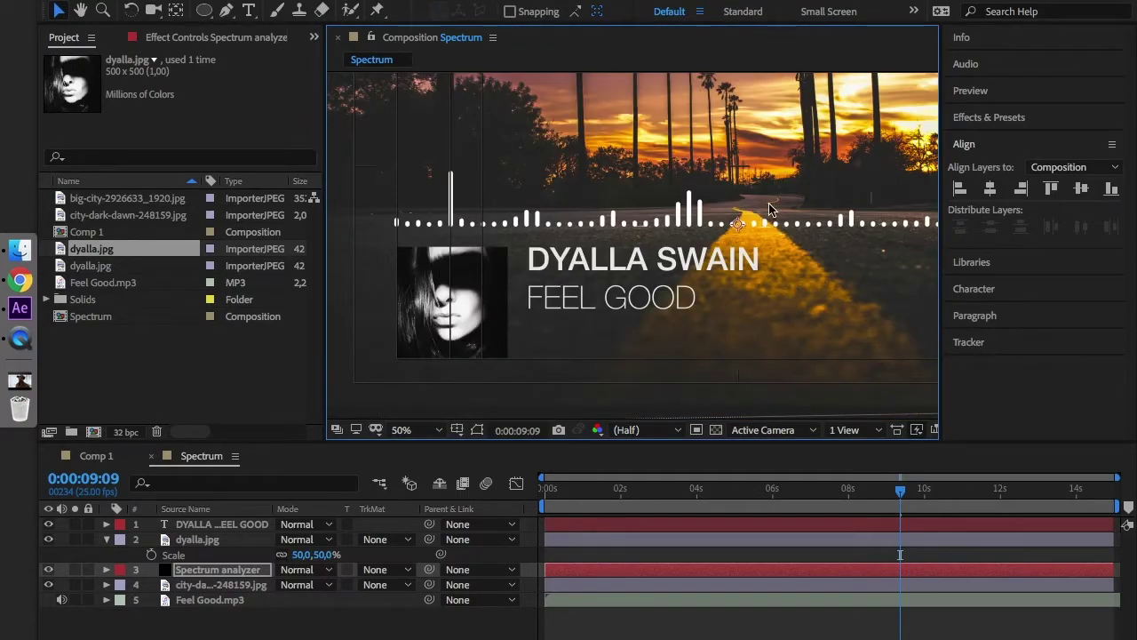
key(h)
drag(739, 218, 716, 286)
key(v)
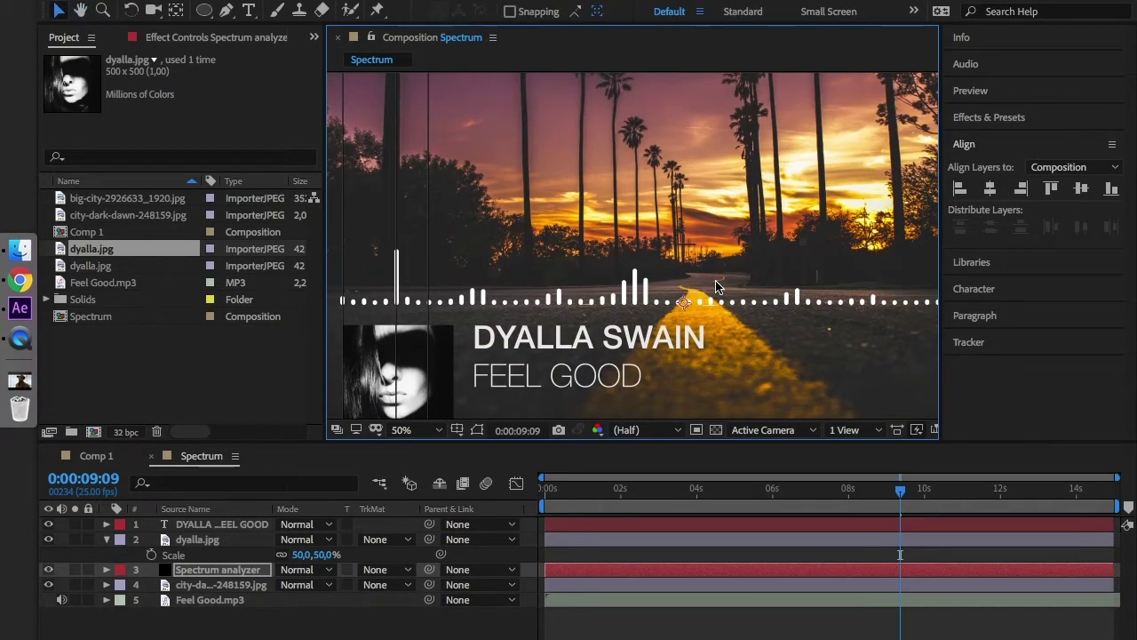
key(comma)
key(h)
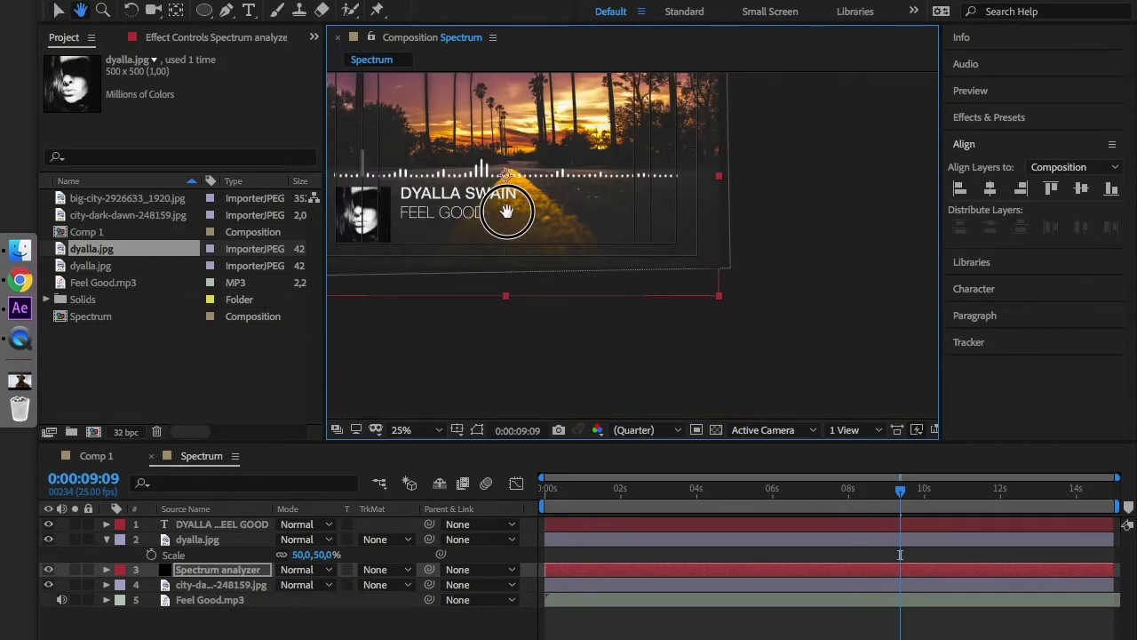
drag(507, 211, 619, 293)
key(v)
key(F2)
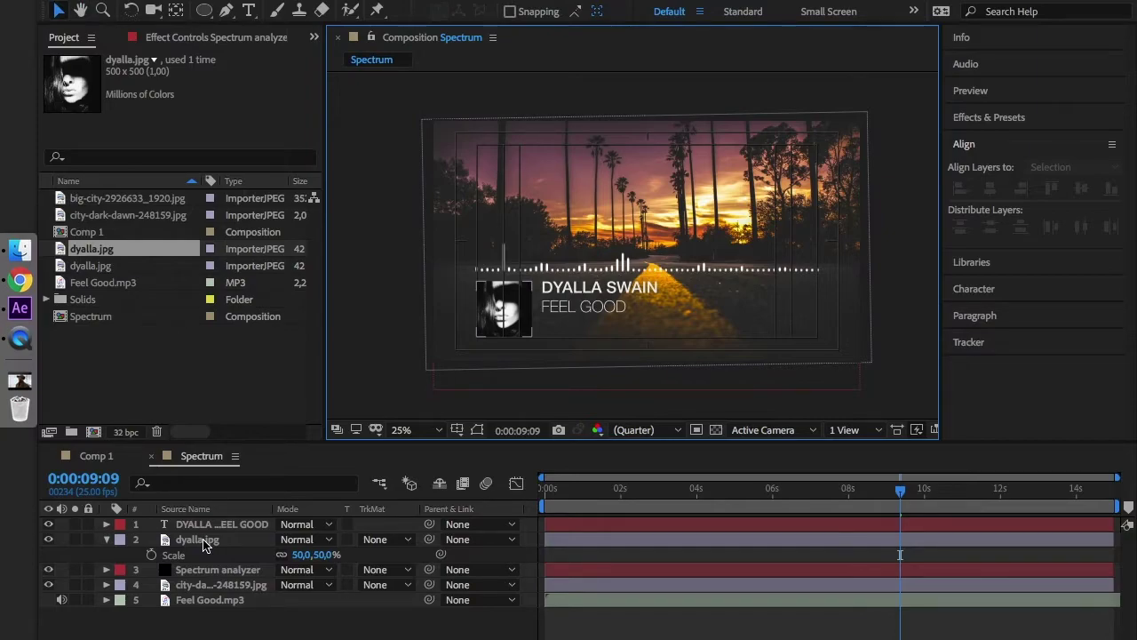
Step: Apply the Glow effect from Effects & Presets to the city-dark-dawn background layer
click(205, 585)
click(976, 119)
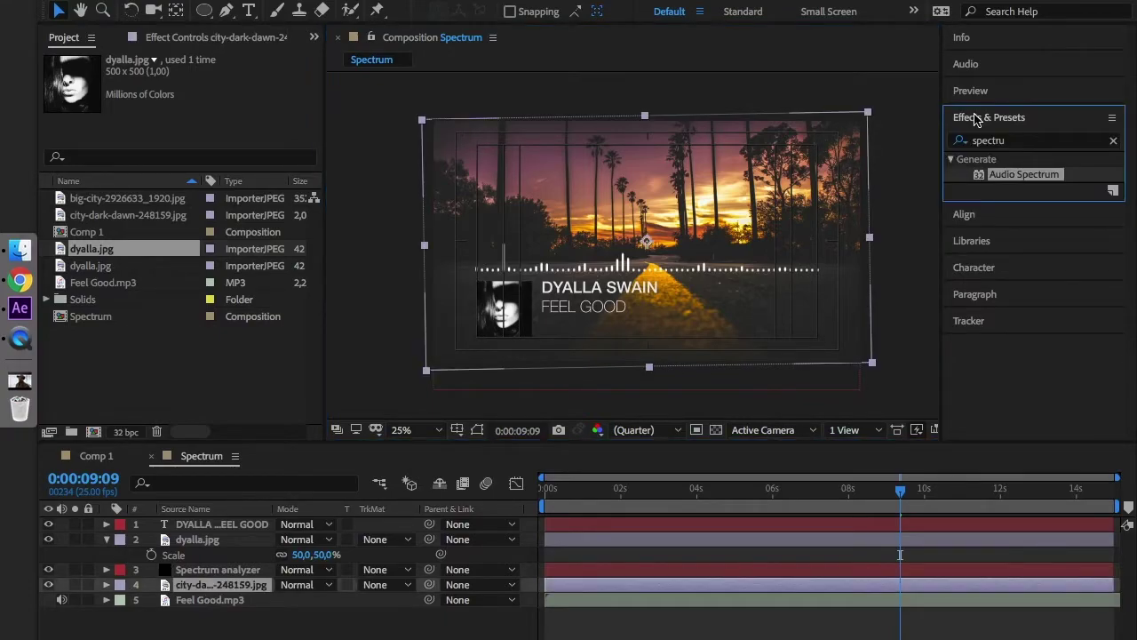
click(1039, 143)
key(BackSpace)
key(BackSpace)
key(BackSpace)
key(BackSpace)
key(BackSpace)
key(BackSpace)
key(BackSpace)
text(glow)
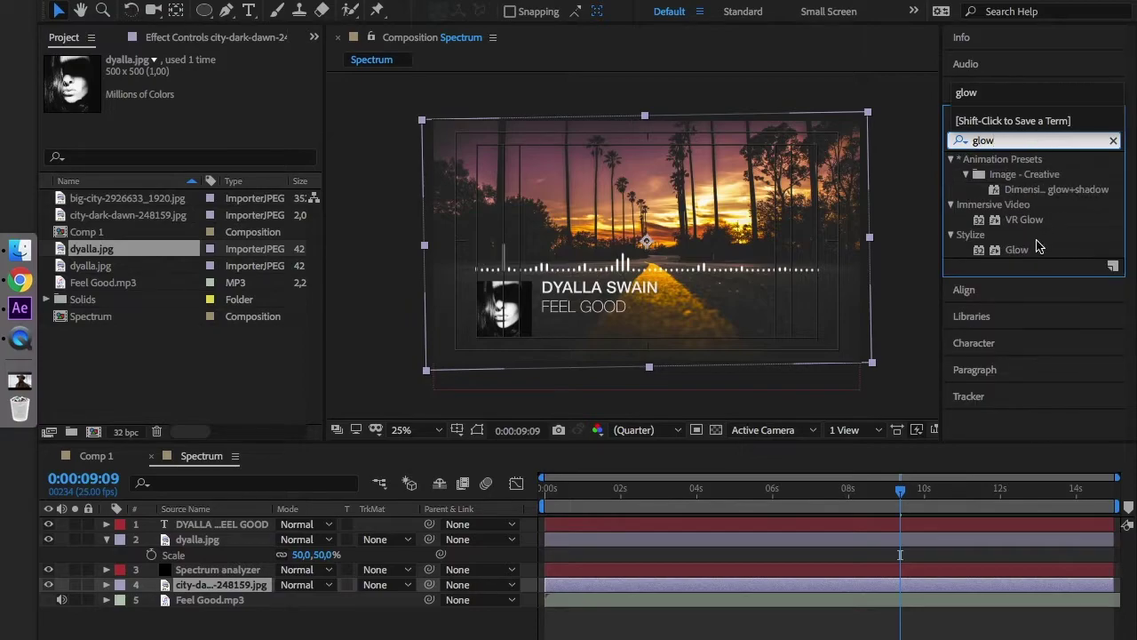
drag(1018, 249, 236, 582)
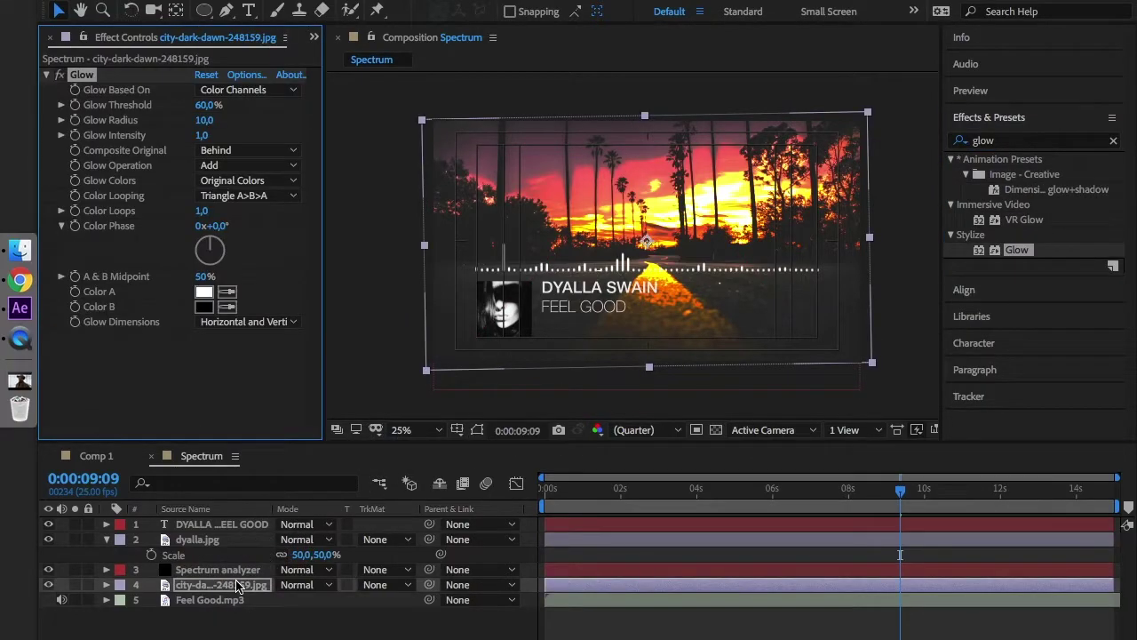
Step: Set Glow Radius to 2 and Glow Intensity to 0,05, then add an Intensity expression
click(204, 120)
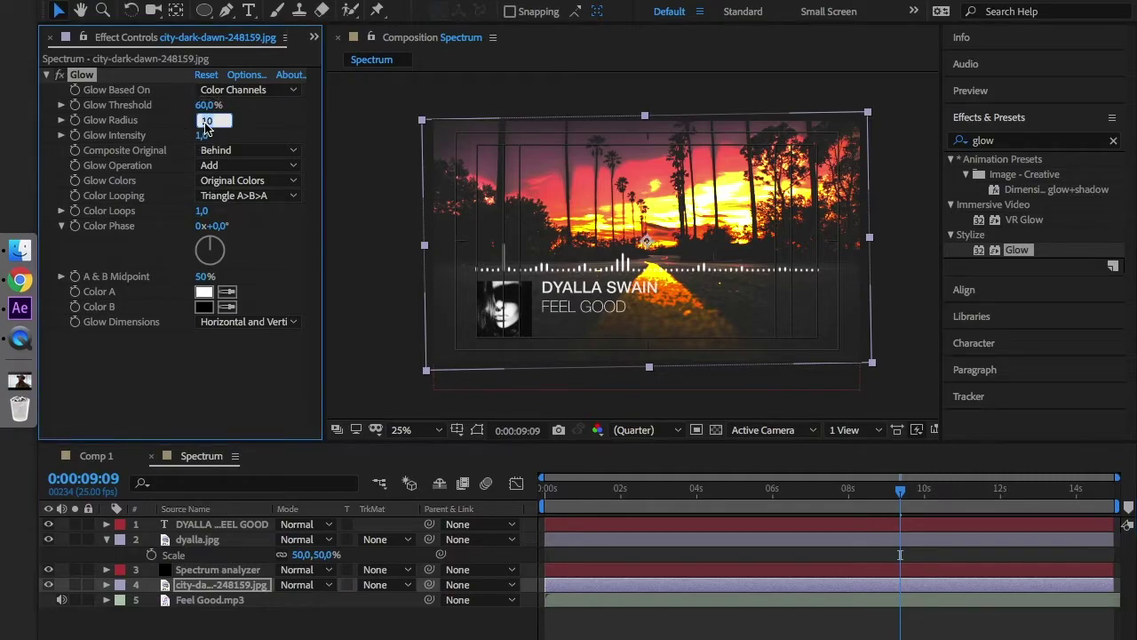
text(2)
key(Return)
click(202, 135)
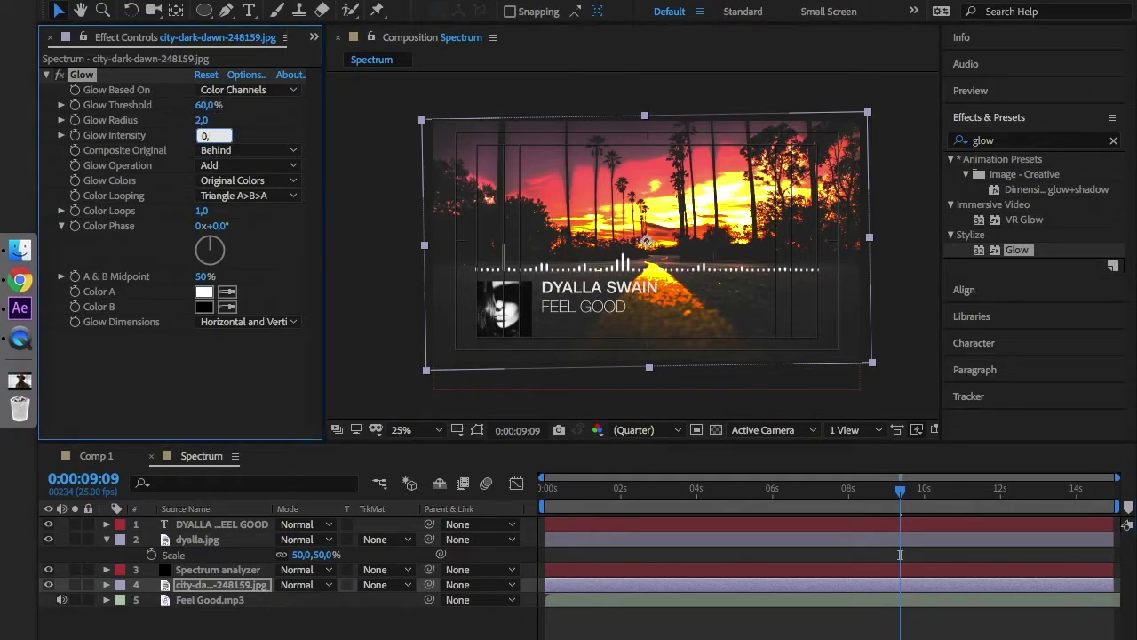
text(0,05)
key(Return)
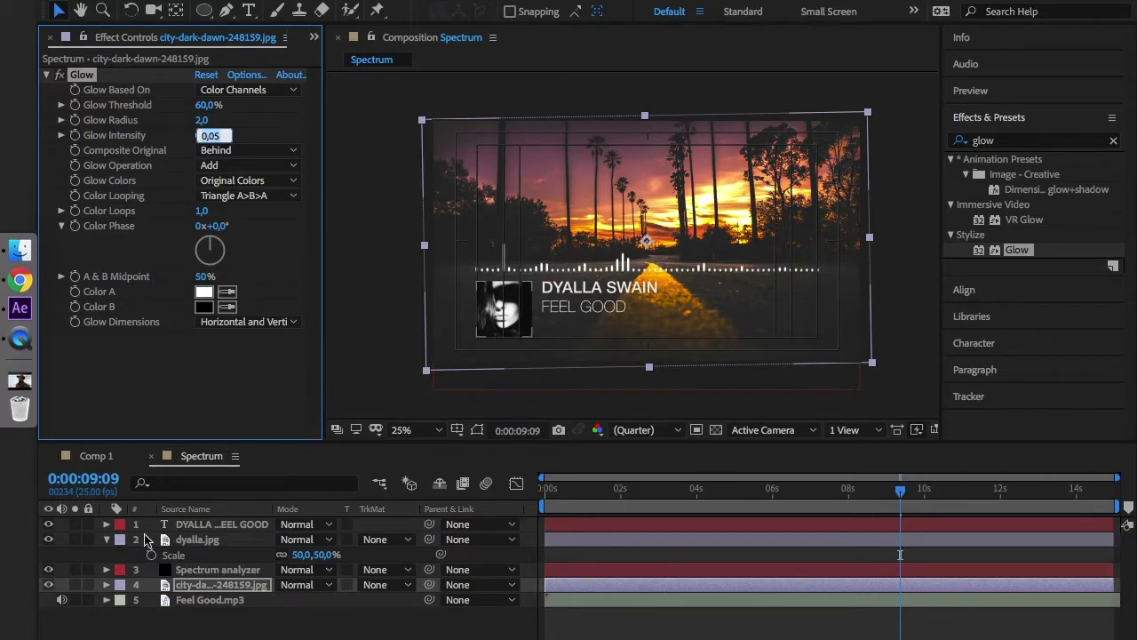
alt+click(75, 135)
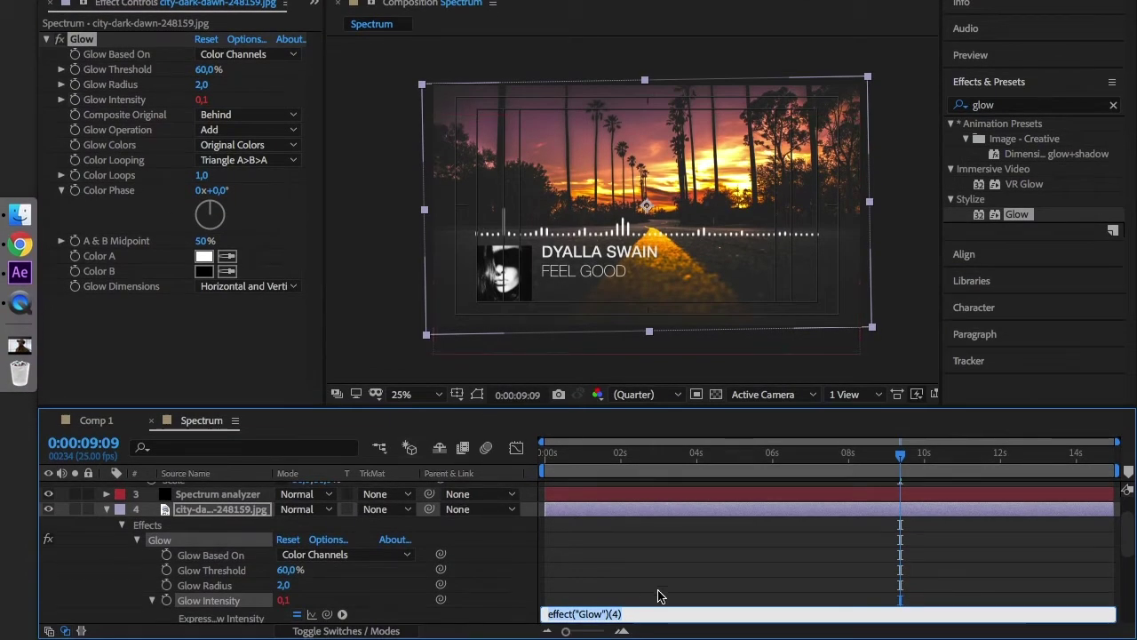
Step: Replace the Glow Intensity expression with wiggle(1,0.1) and commit it
key(BackSpace)
text(wig)
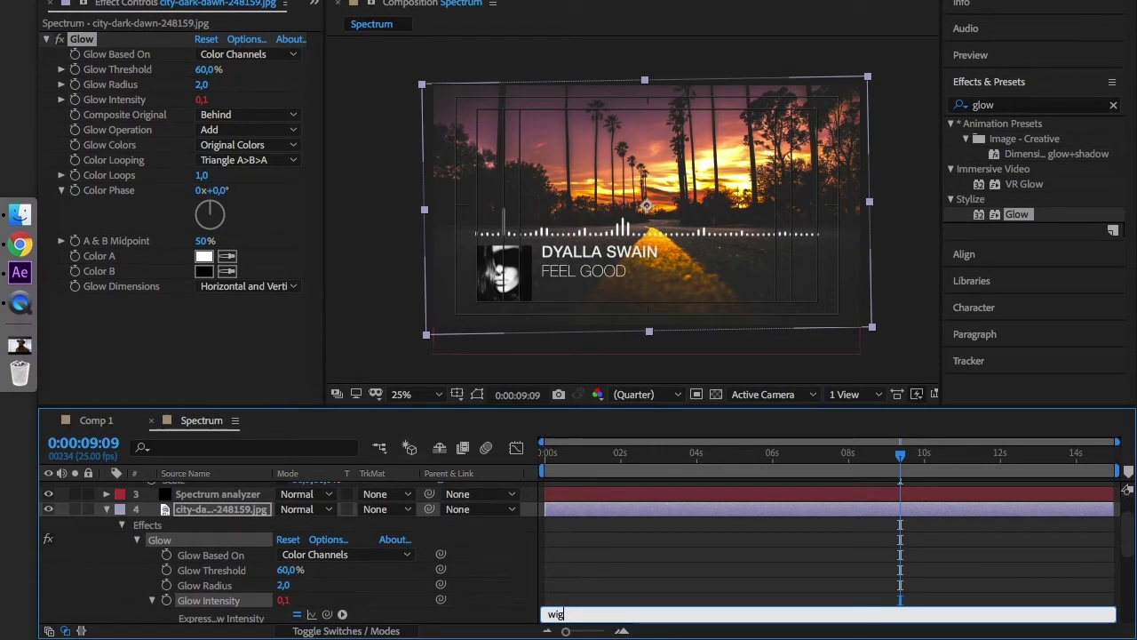
text(gle)
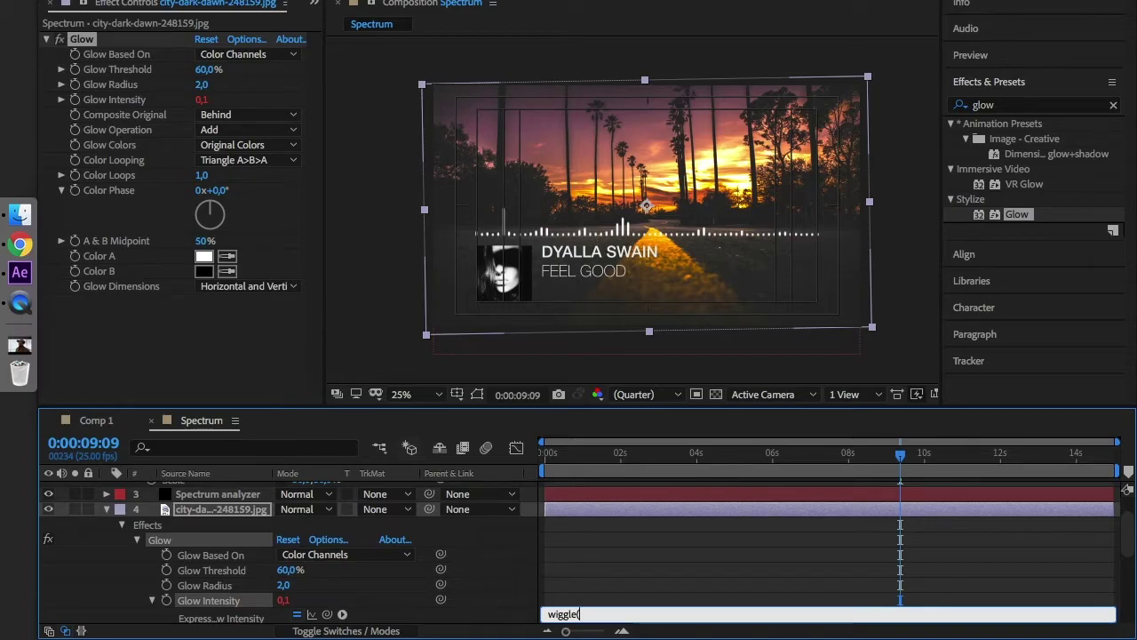
text(()
text(1,)
text(0,)
click(755, 603)
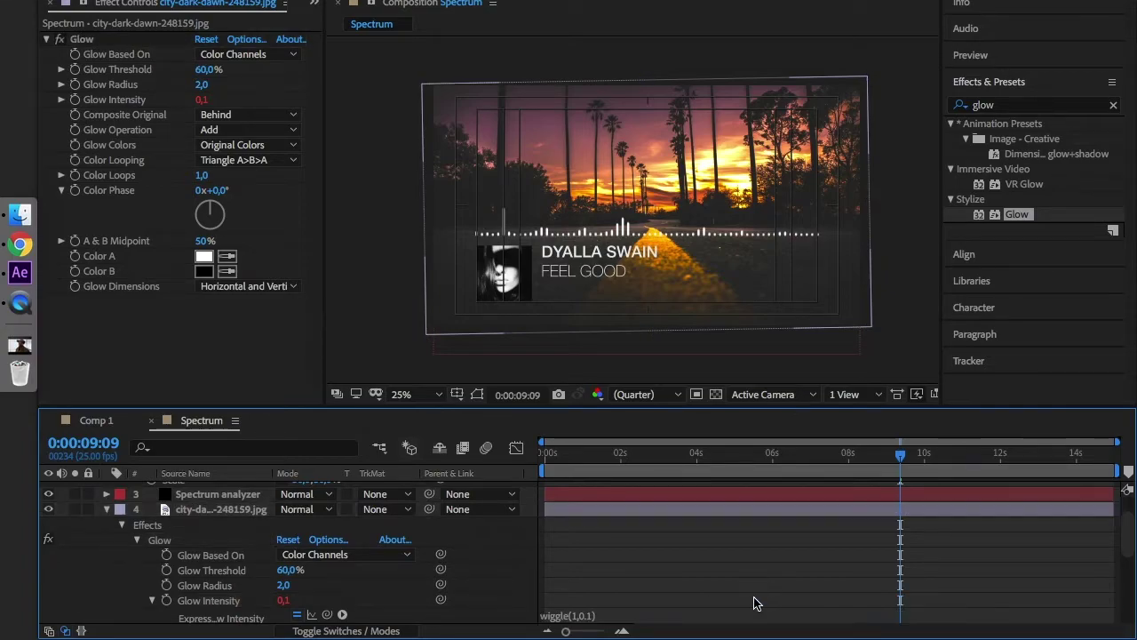
Step: Scrub the timeline from about 2 seconds to preview the flickering glow
click(626, 458)
drag(625, 458, 588, 465)
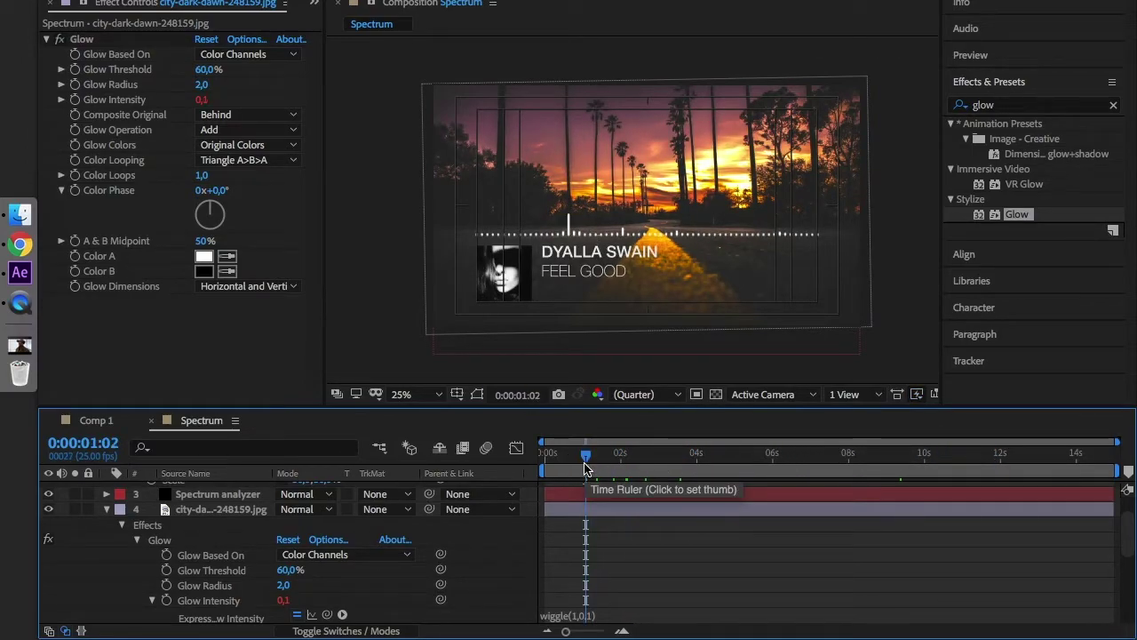
scroll(650, 563, down, 1)
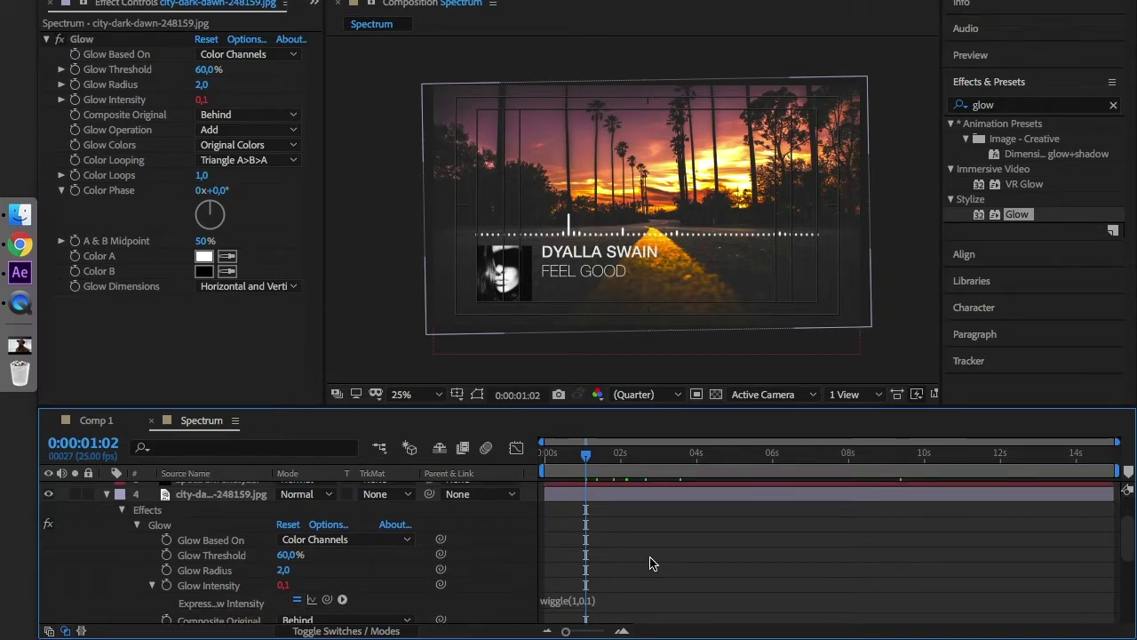
scroll(645, 558, up, 3)
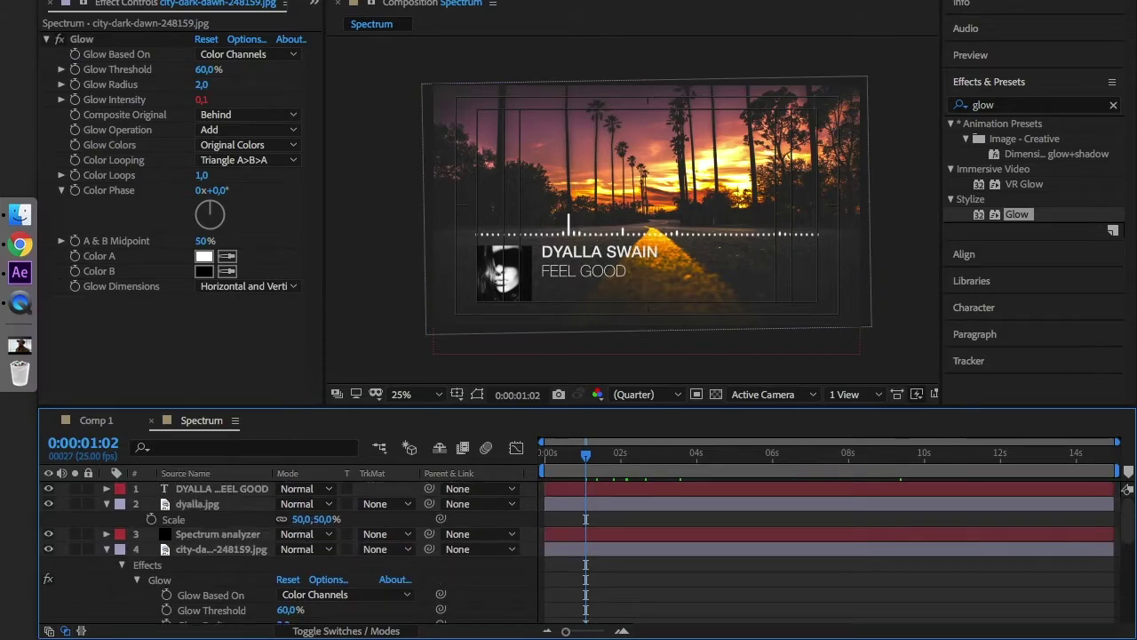